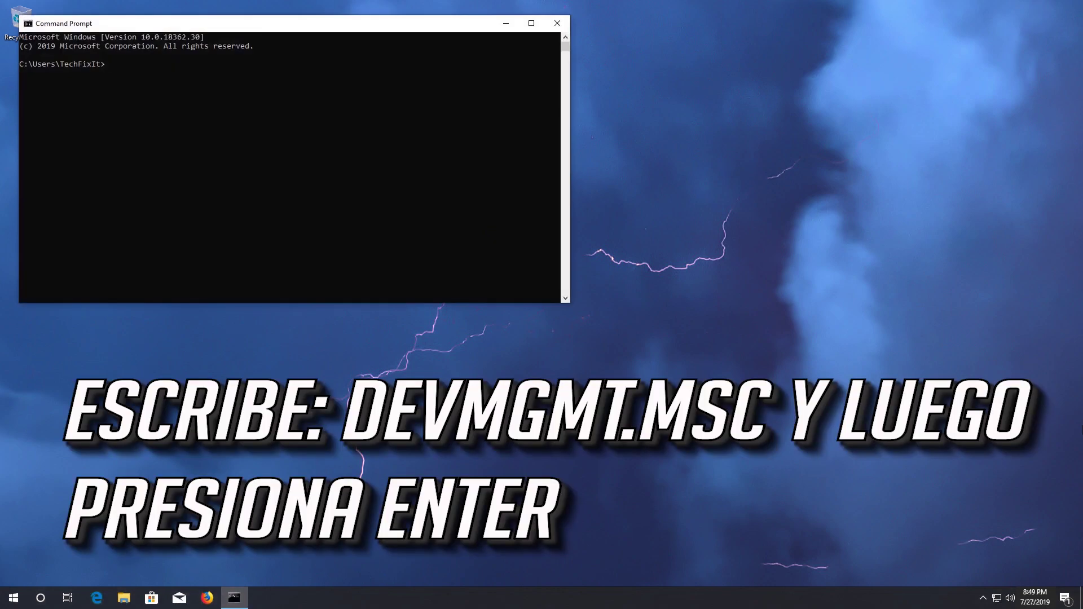
Open Device Manager by running devmgmt.msc in the Command Prompt.
type("devmgmt.msc")
key("Return")
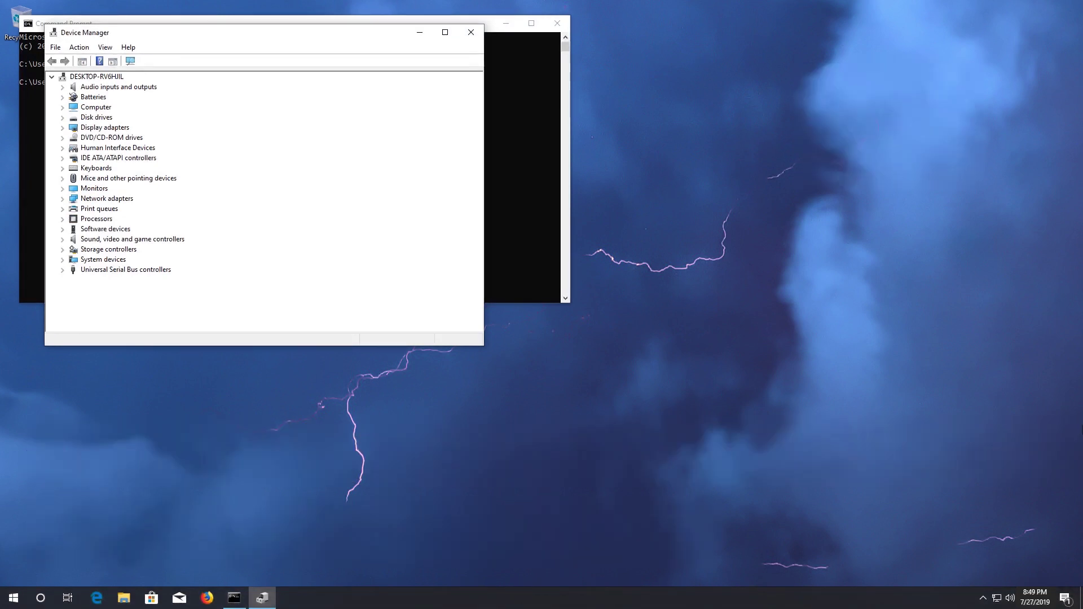
Expand the Mice and other pointing devices category in the device tree.
key("Tab")
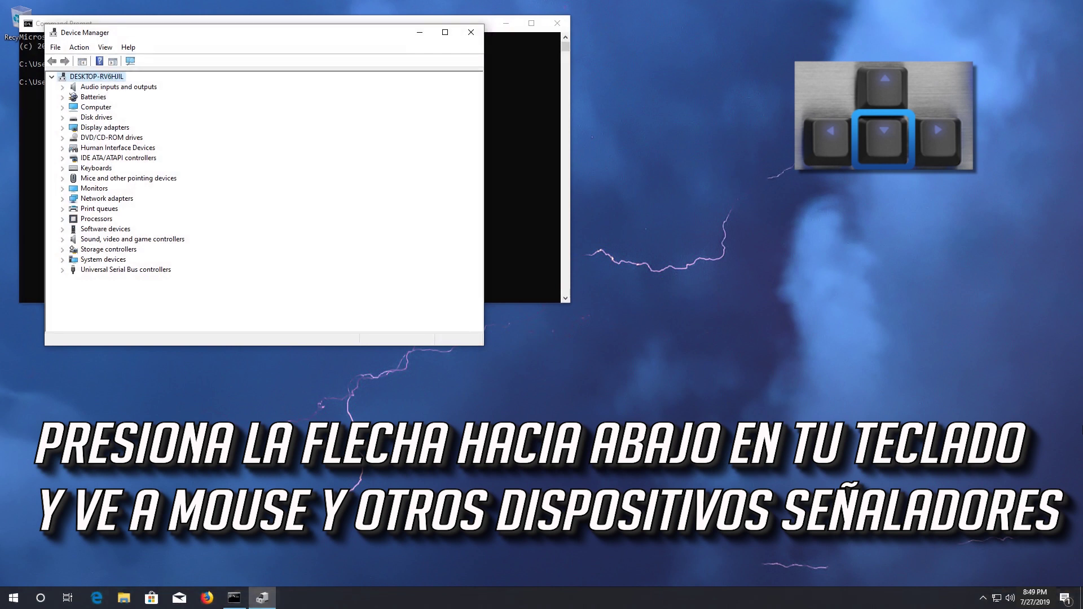
key("Down")
key("Down")
key("Down")
key("Down")
key("Down")
key("Down")
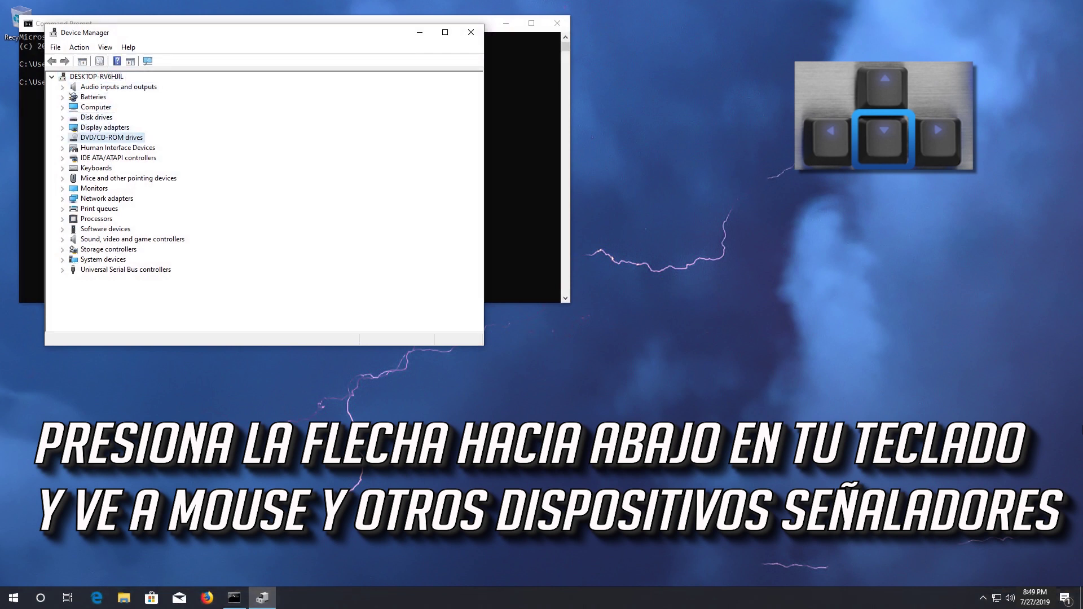
key("Down")
key("Down")
key("Down")
key("Down")
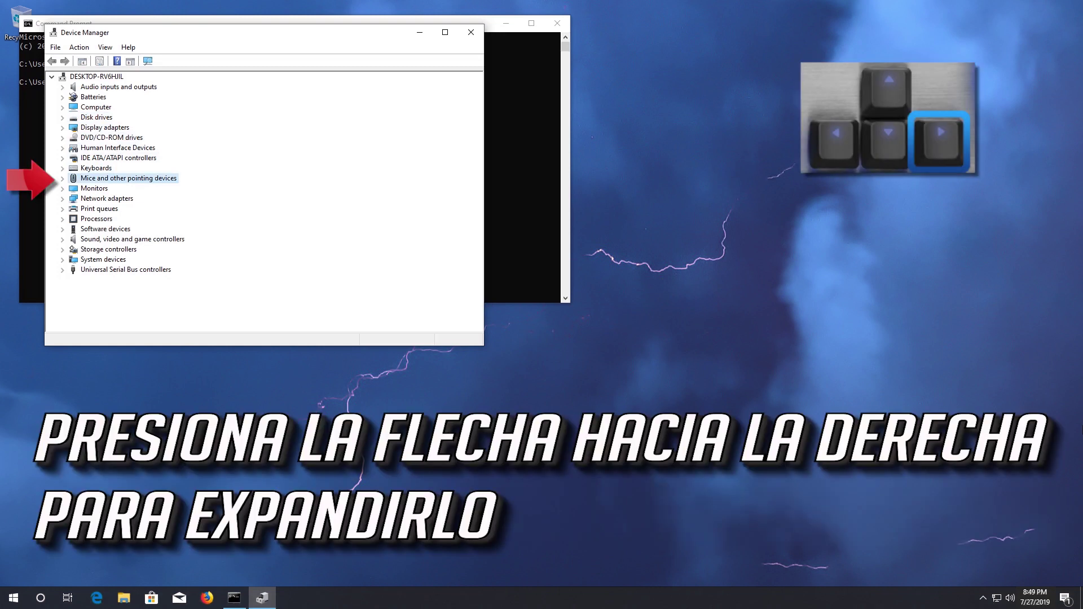
key("Right")
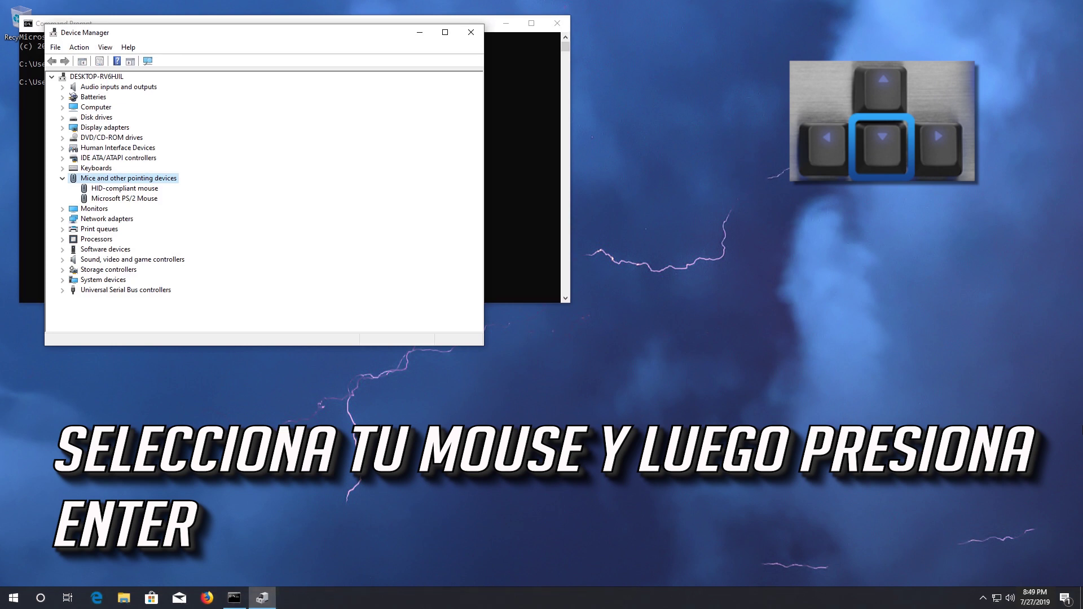
Open the properties of the Microsoft PS/2 Mouse and show its Driver page.
key("Down")
key("Down")
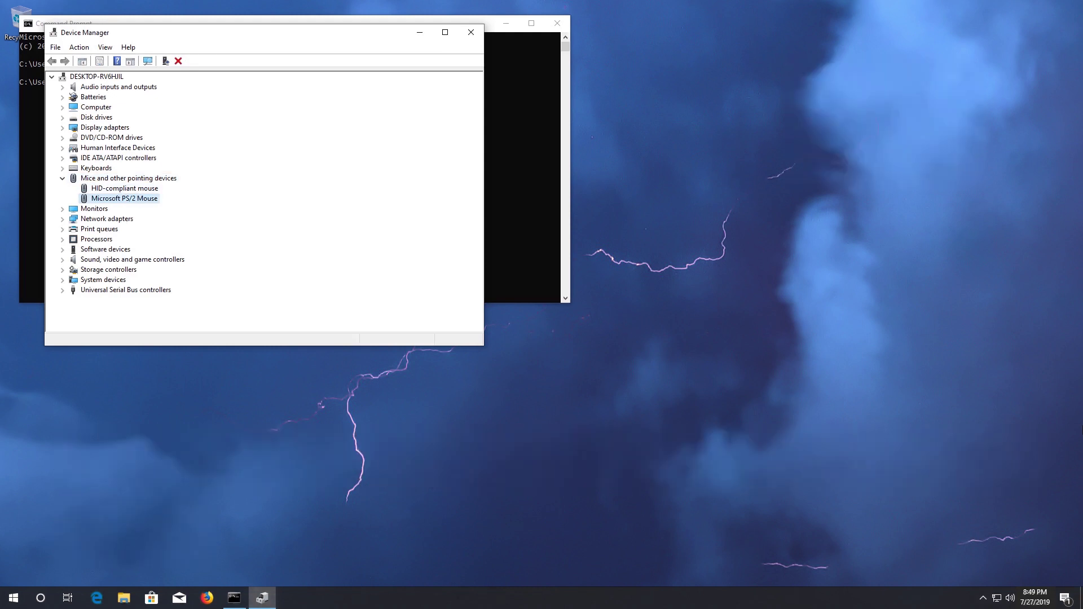
key("Return")
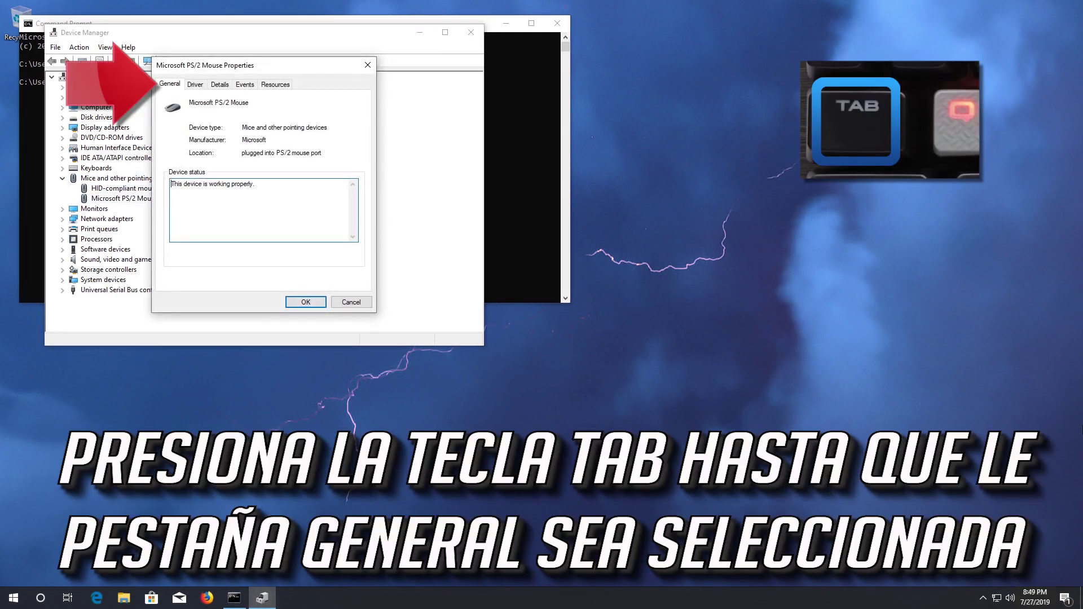
key("Tab")
key("Tab")
key("Tab")
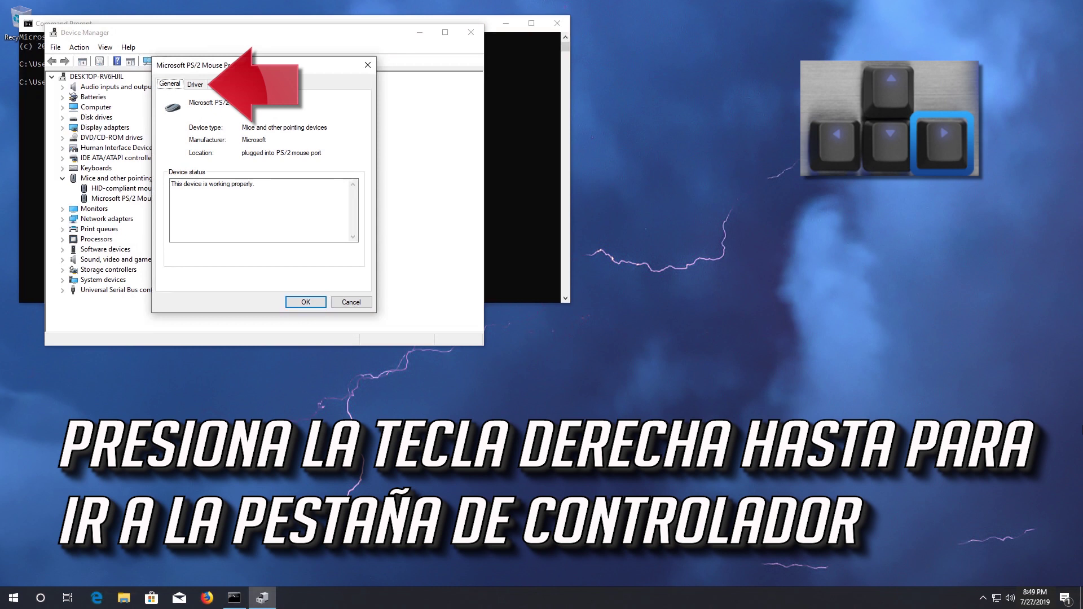
key("Right")
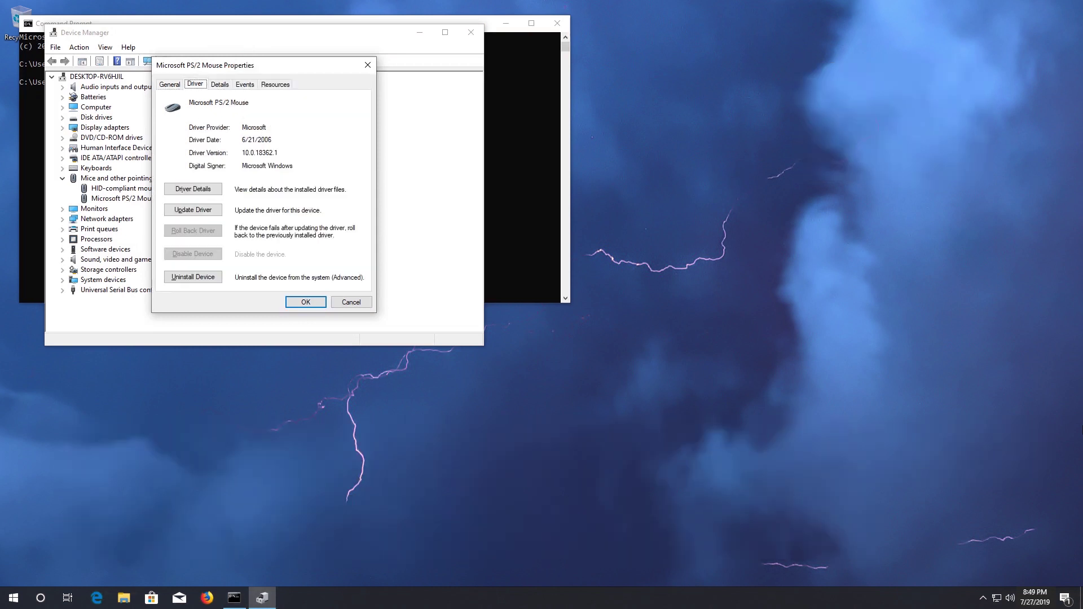
Update the Microsoft PS/2 Mouse driver by searching automatically for updated driver software.
key("Tab")
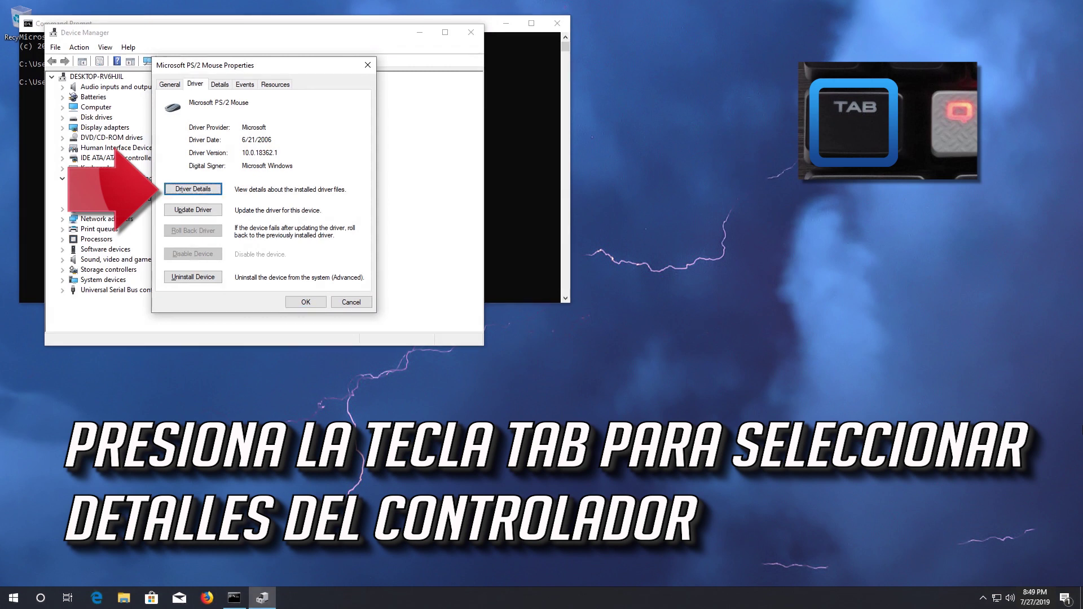
key("Down")
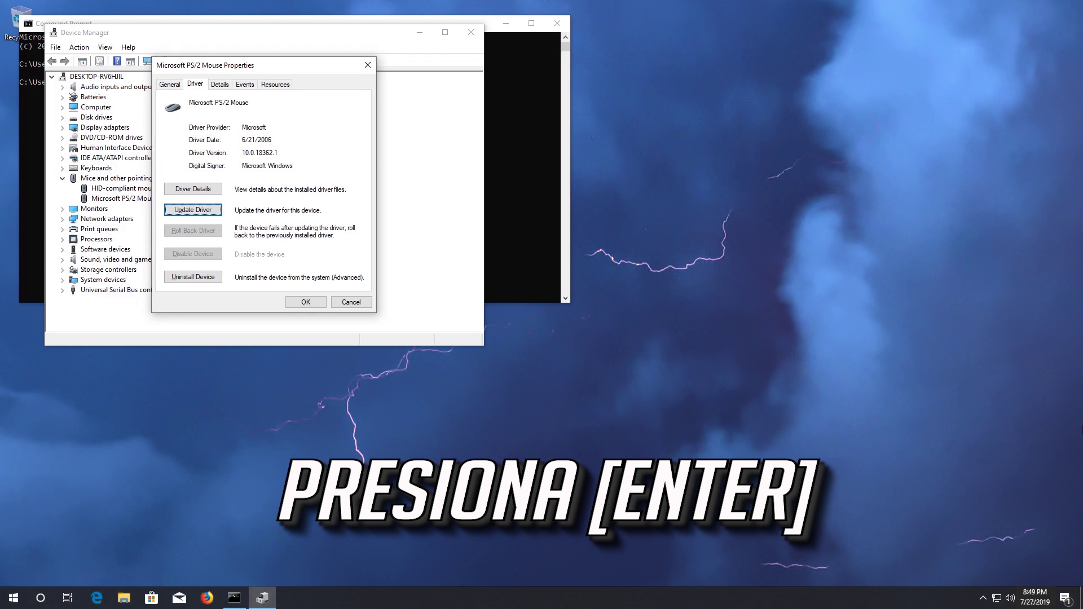
key("Return")
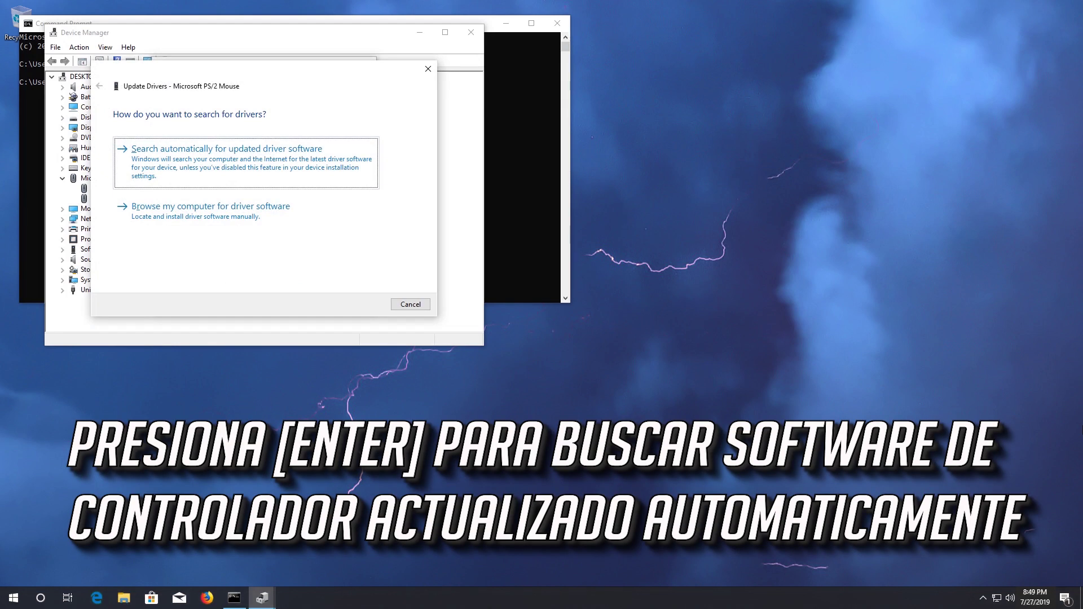
key("Return")
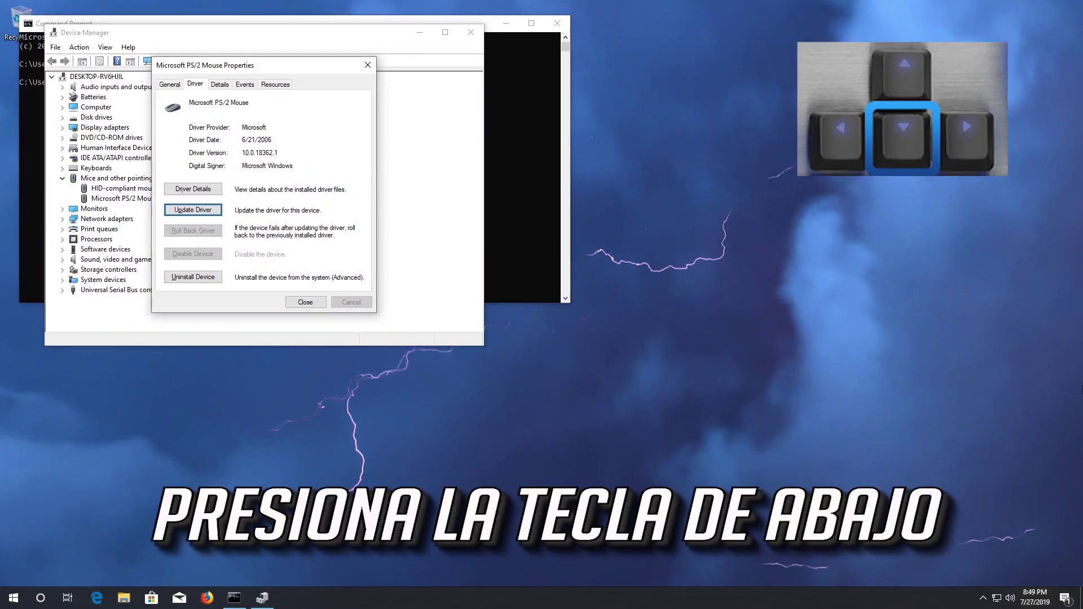
Start another driver update, browsing the computer for driver software and picking from the list of available drivers.
key("Return")
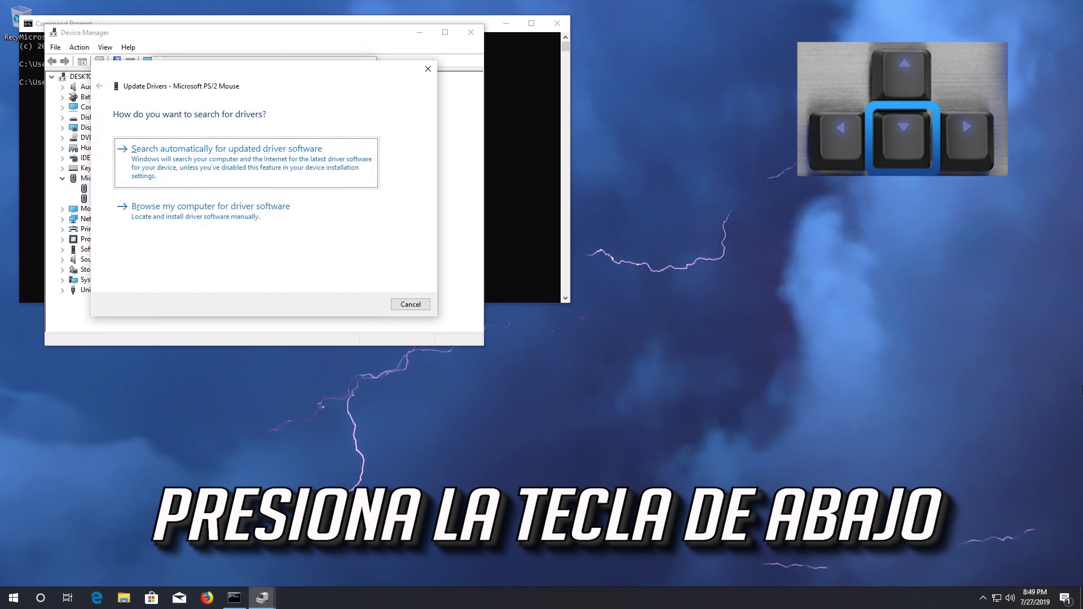
key("Down")
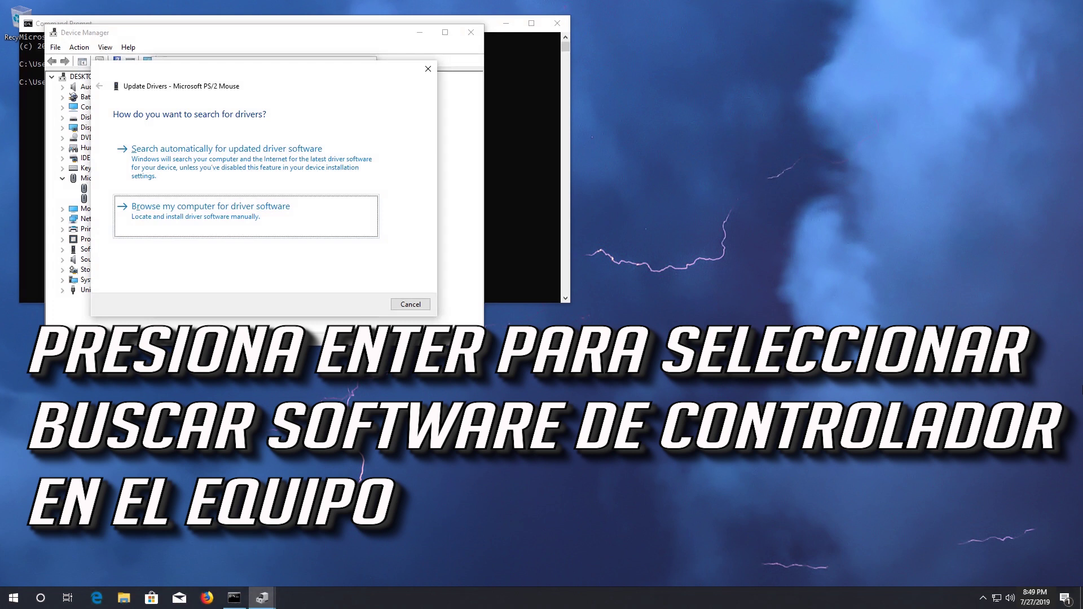
key("Return")
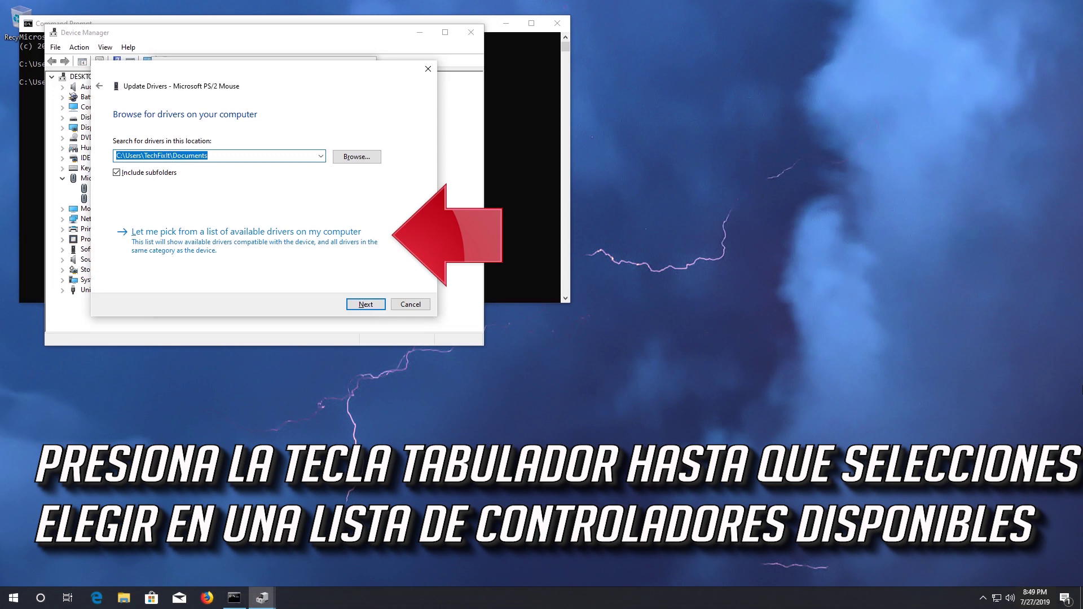
key("Tab")
key("Tab")
key("Tab")
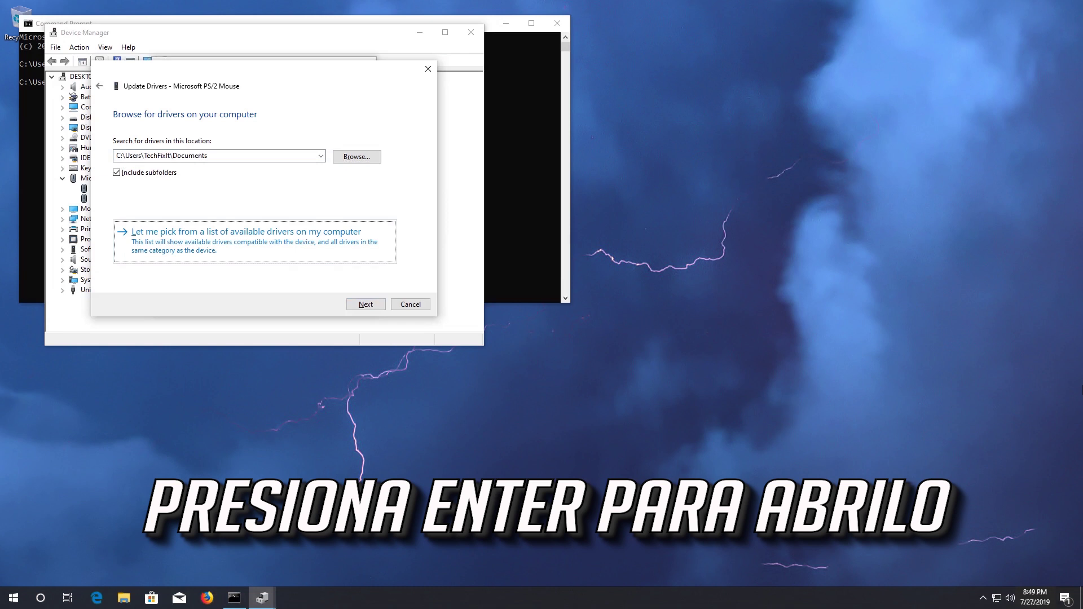
key("Return")
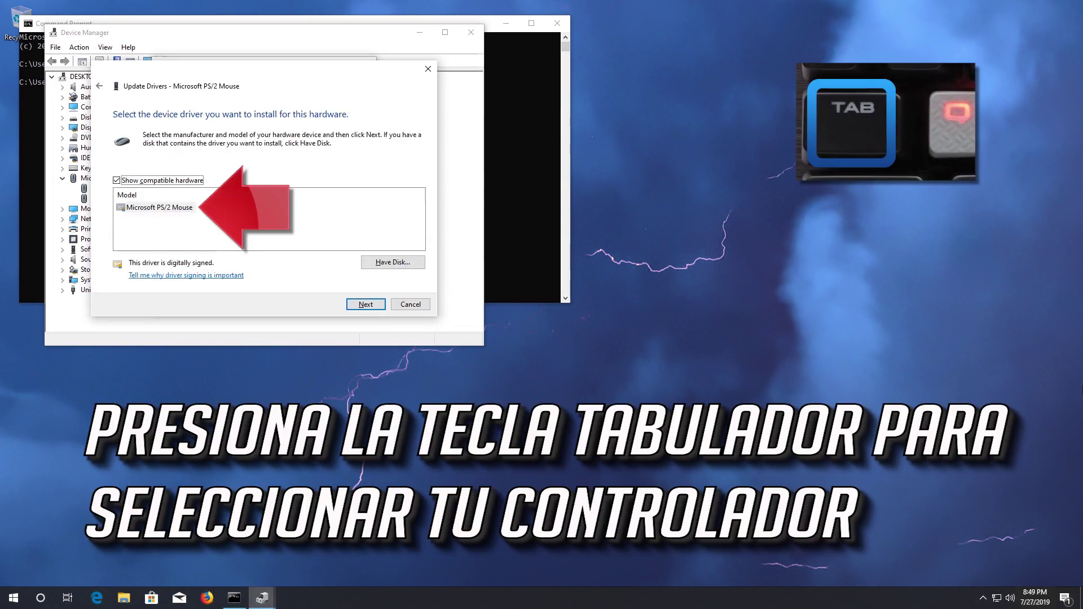
Select the Microsoft PS/2 Mouse model from the compatible hardware and install its driver.
key("Tab")
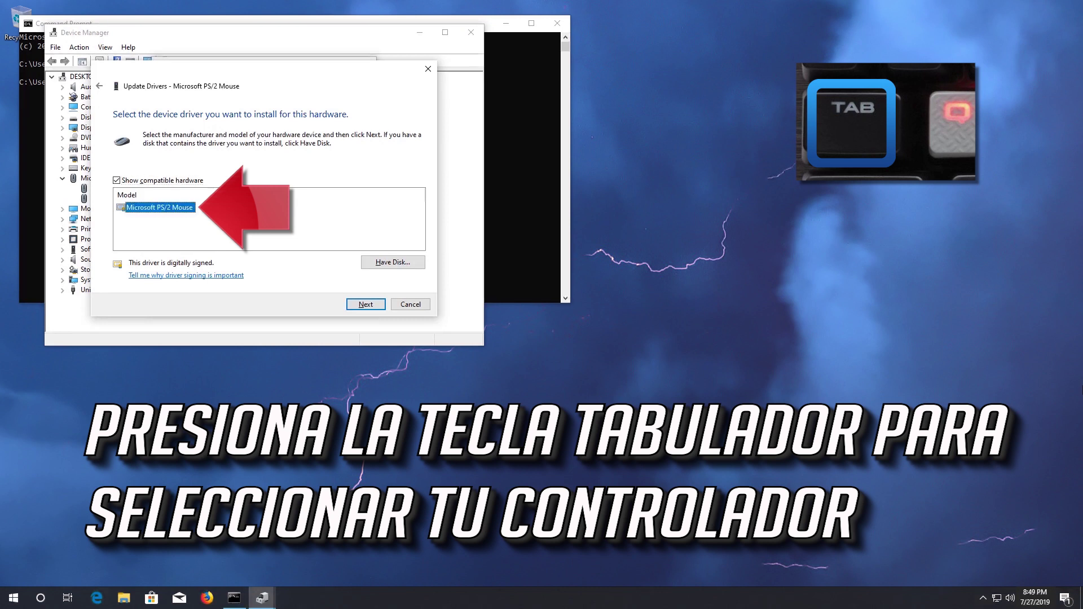
key("Tab")
key("Tab")
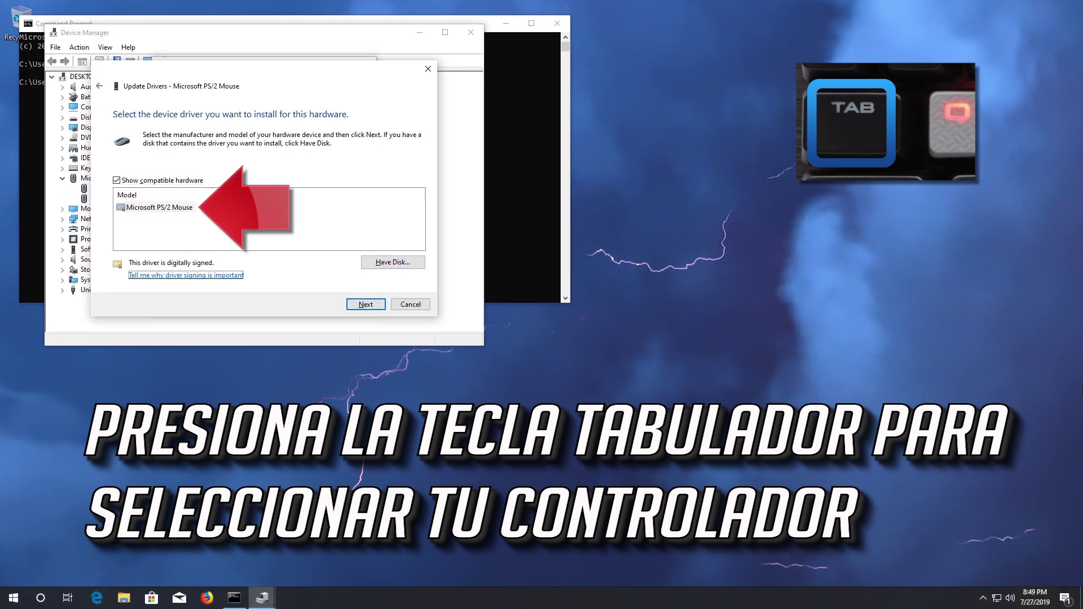
key("Tab")
key("Tab")
key("Tab")
key("Tab")
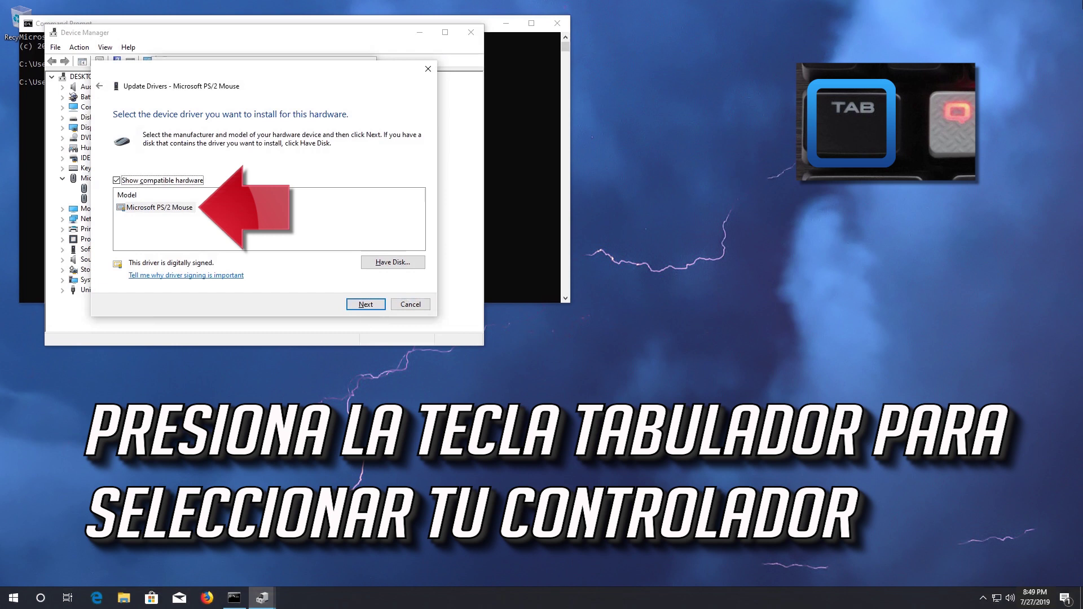
key("Tab")
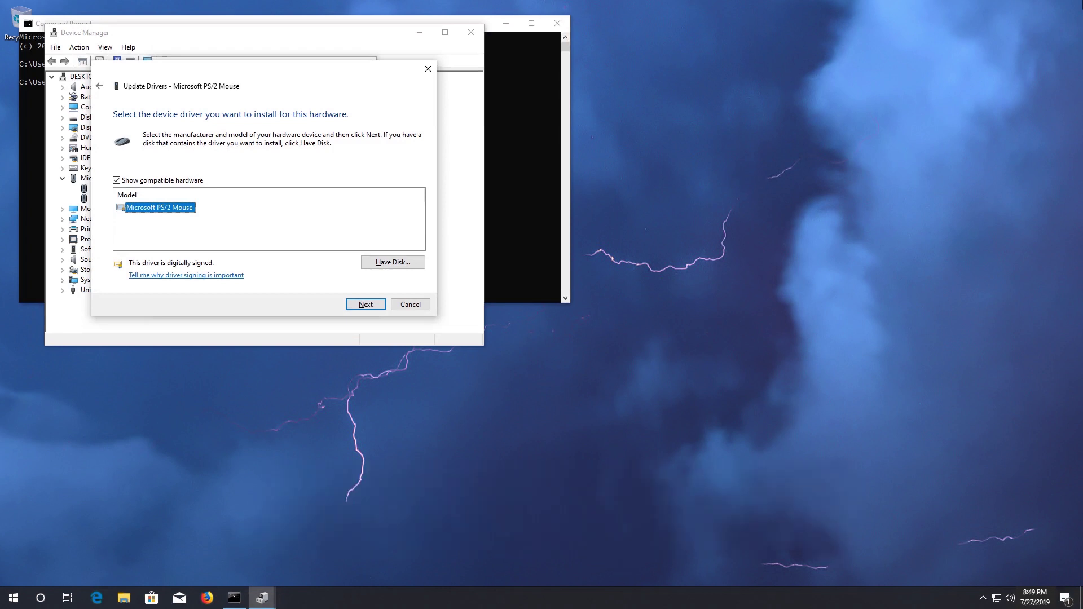
key("Return")
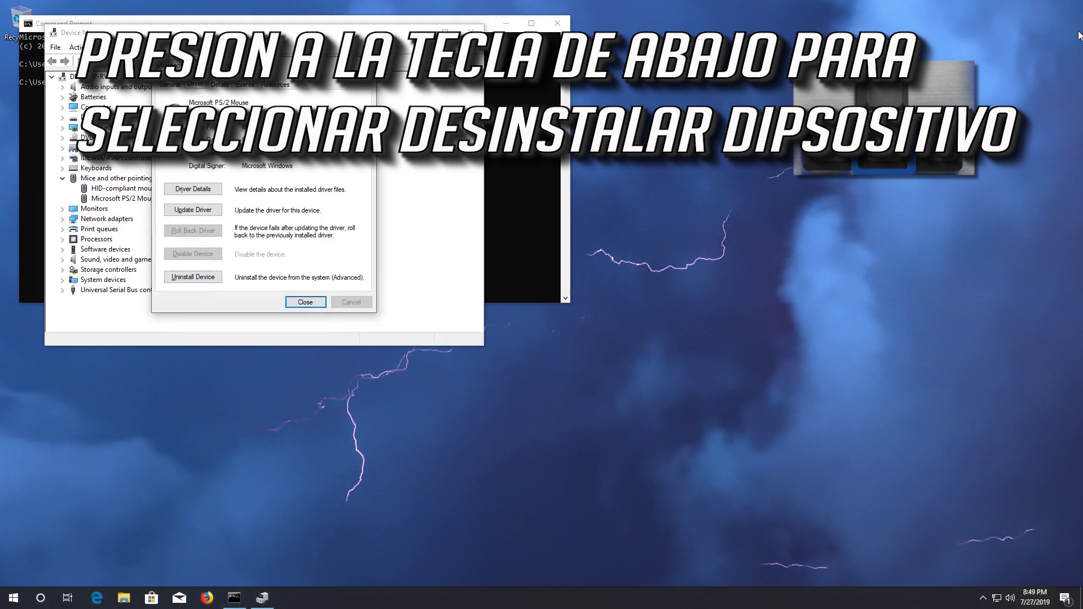
Uninstall the Microsoft PS/2 Mouse device and agree to restart the computer.
key("Down")
key("Down")
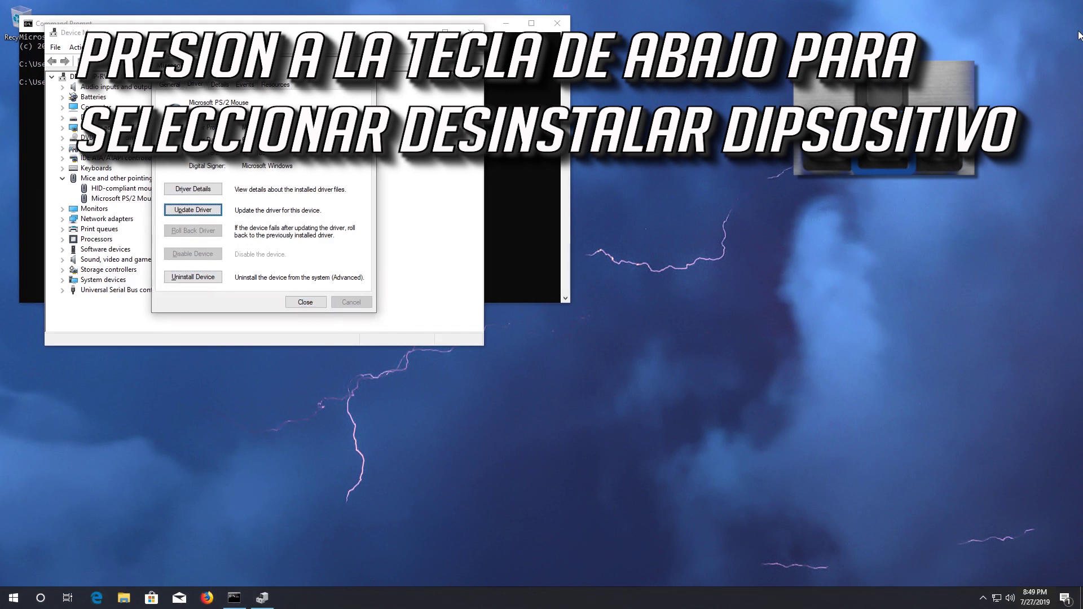
key("Down")
key("Return")
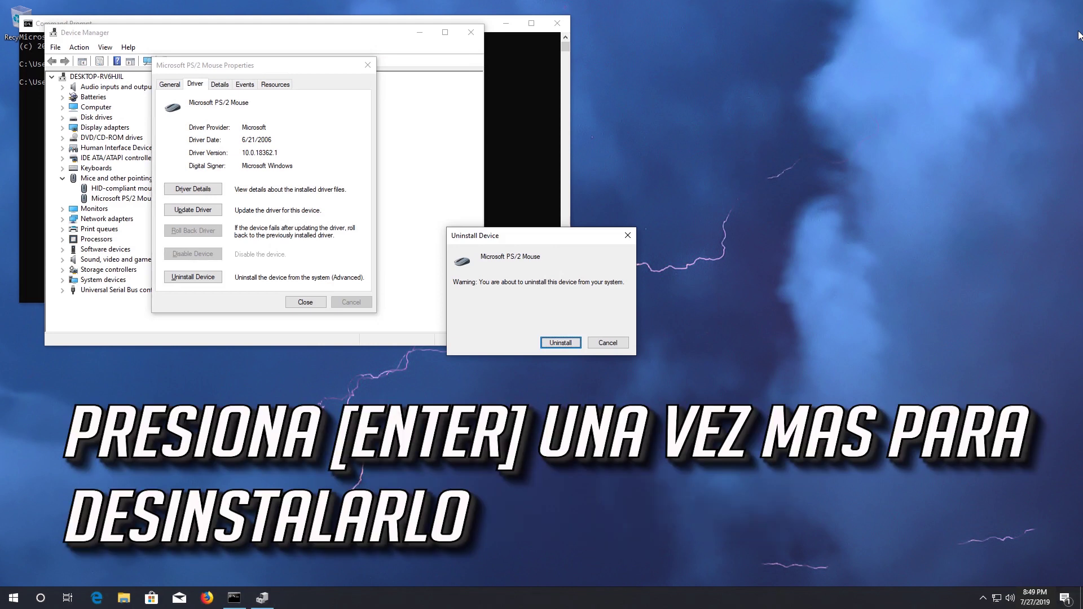
key("Return")
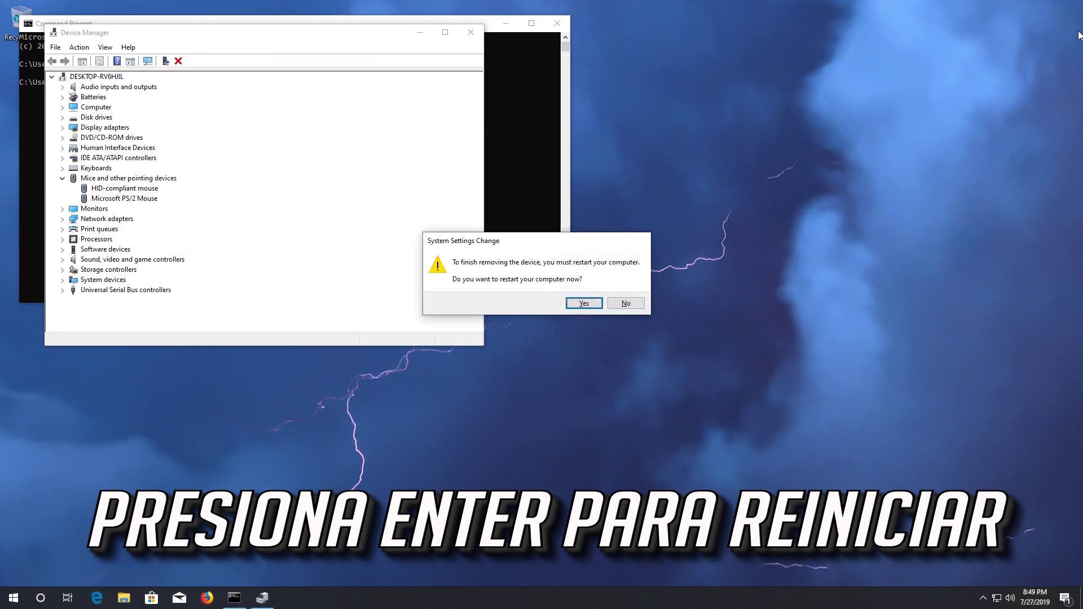
key("Return")
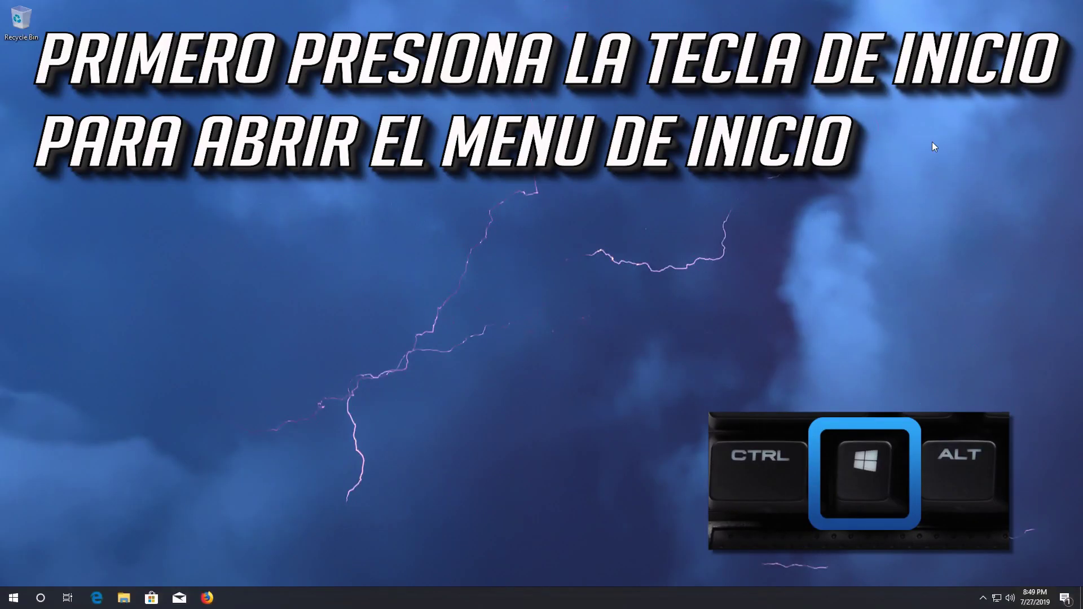
Search for regedit, open Registry Editor and allow it to make changes to the device.
key("super")
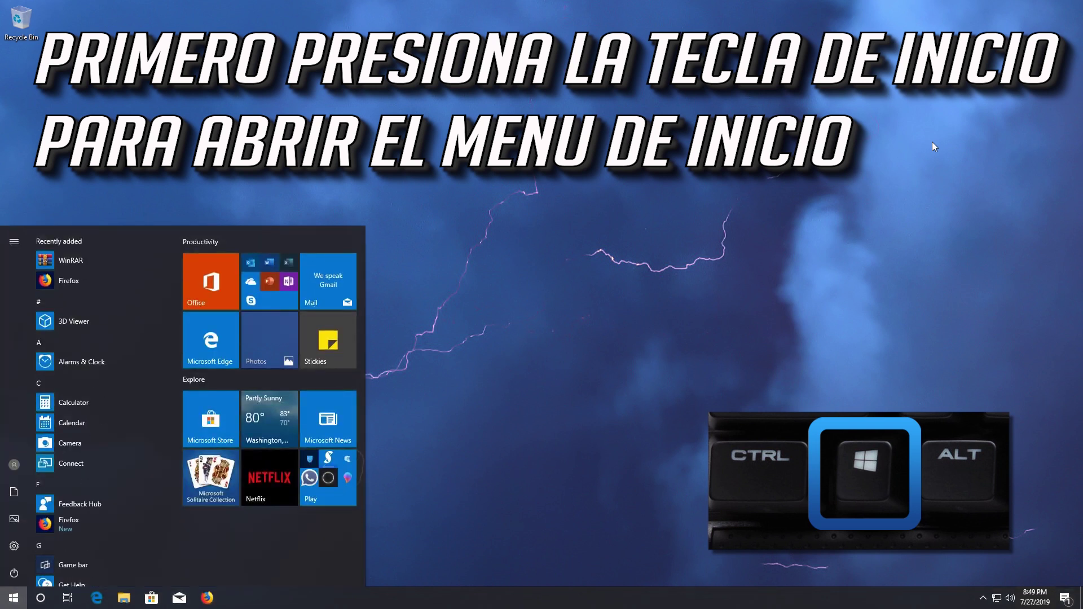
key("super")
type("regedit")
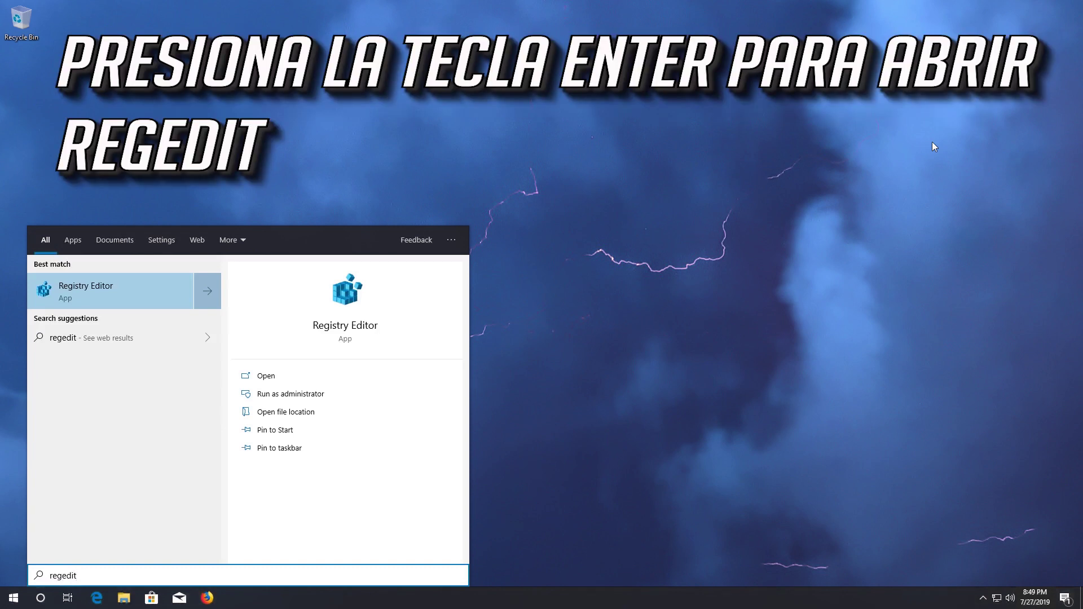
key("Return")
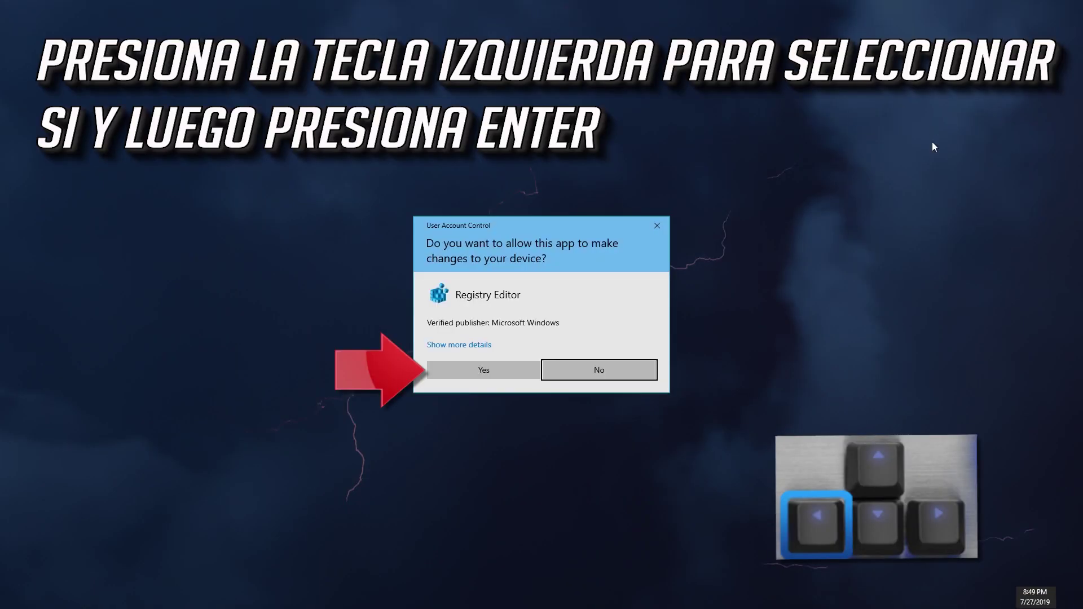
key("Left")
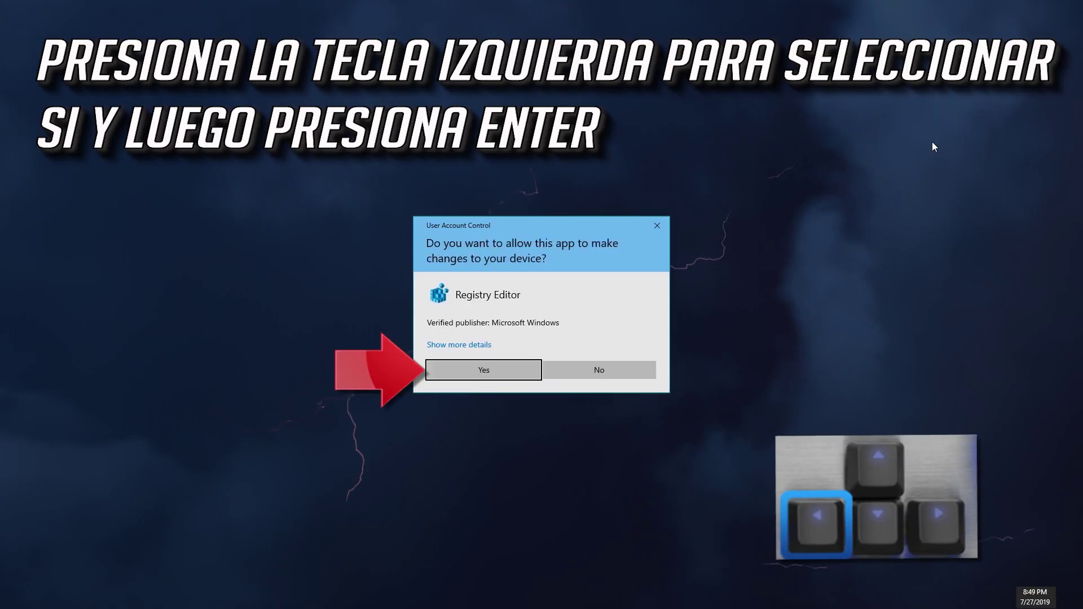
key("Return")
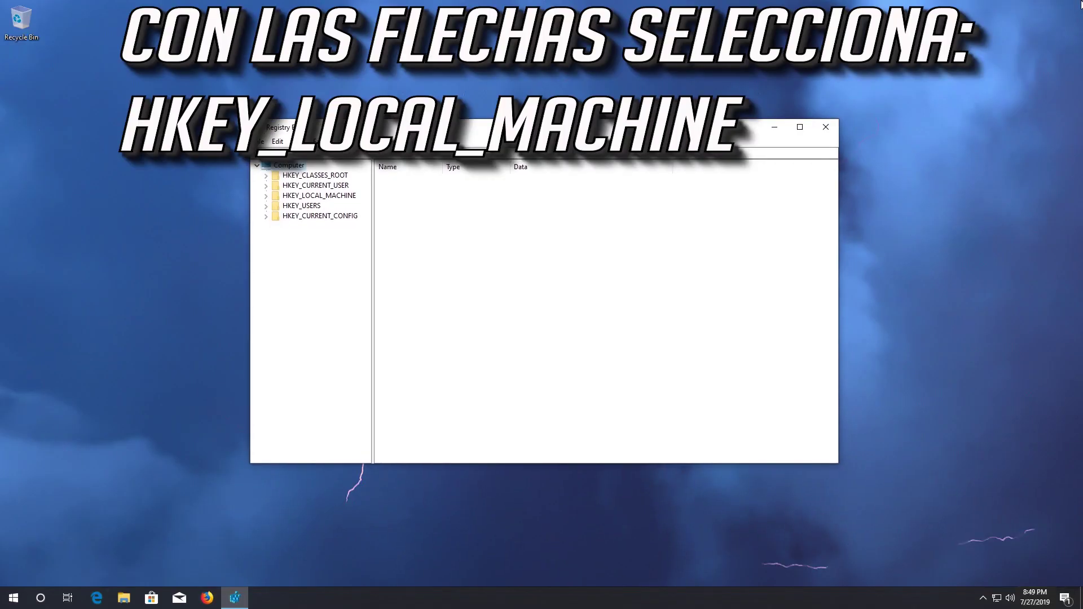
Expand the HKEY_LOCAL_MACHINE key in the registry tree.
key("Down")
key("Down")
key("Down")
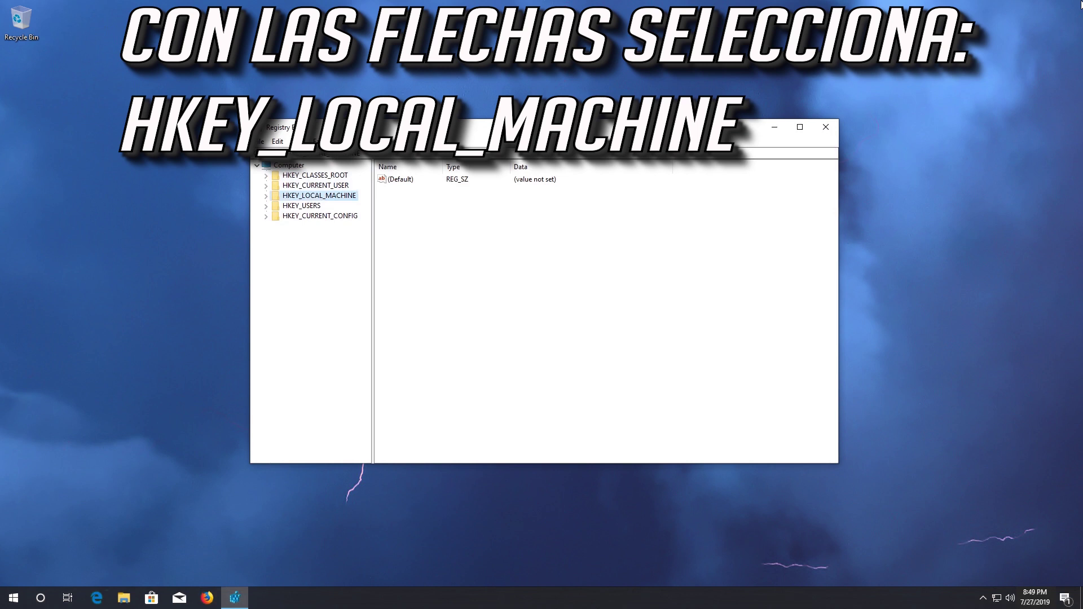
key("Right")
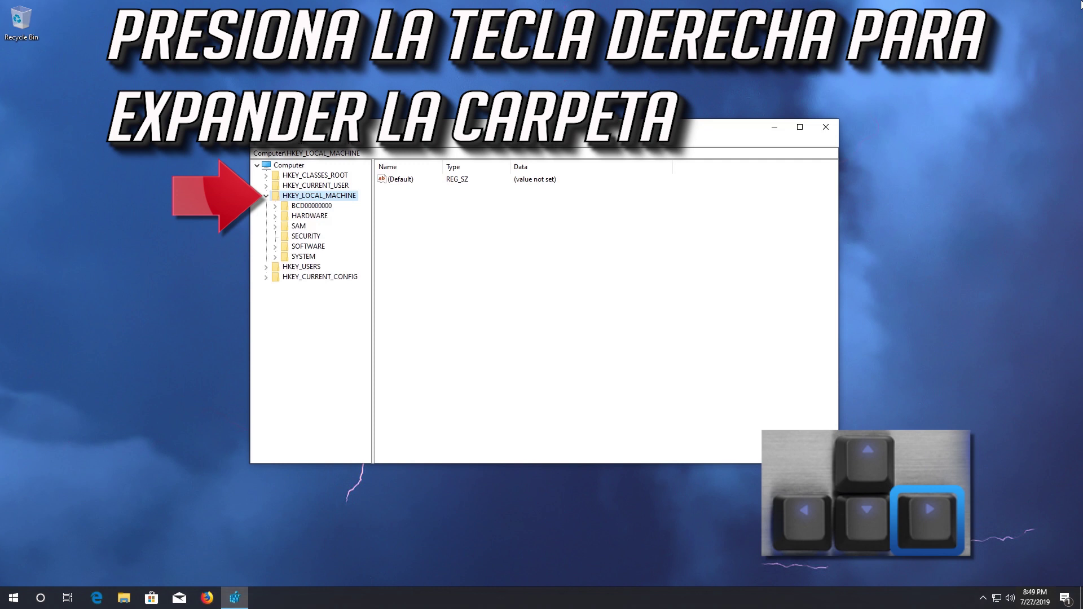
Select the SOFTWARE key under HKEY_LOCAL_MACHINE and expand it.
key("Down")
key("Down")
key("Down")
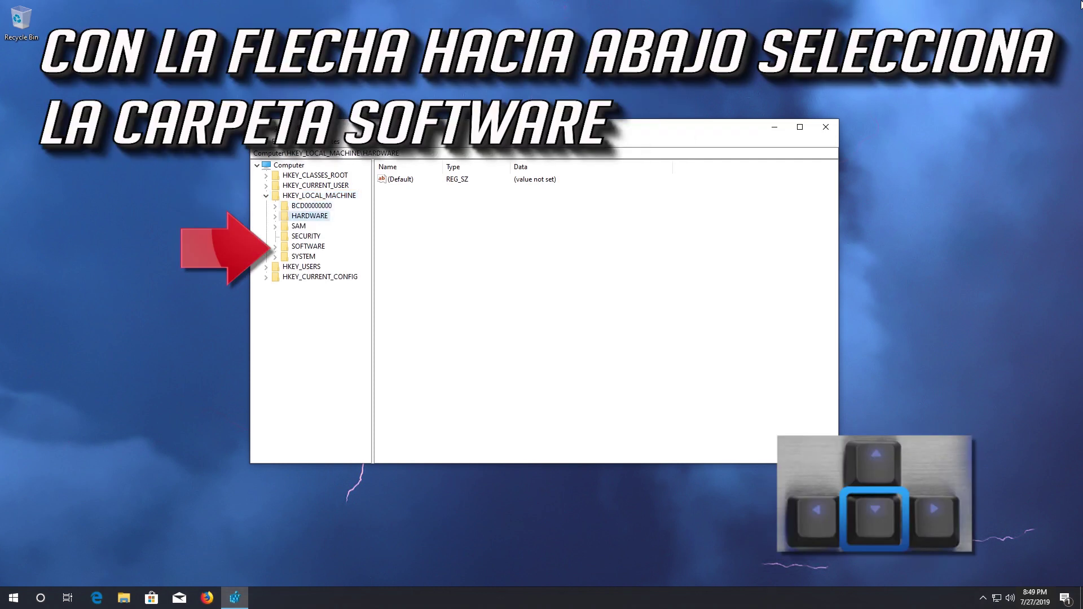
key("Down")
key("Down")
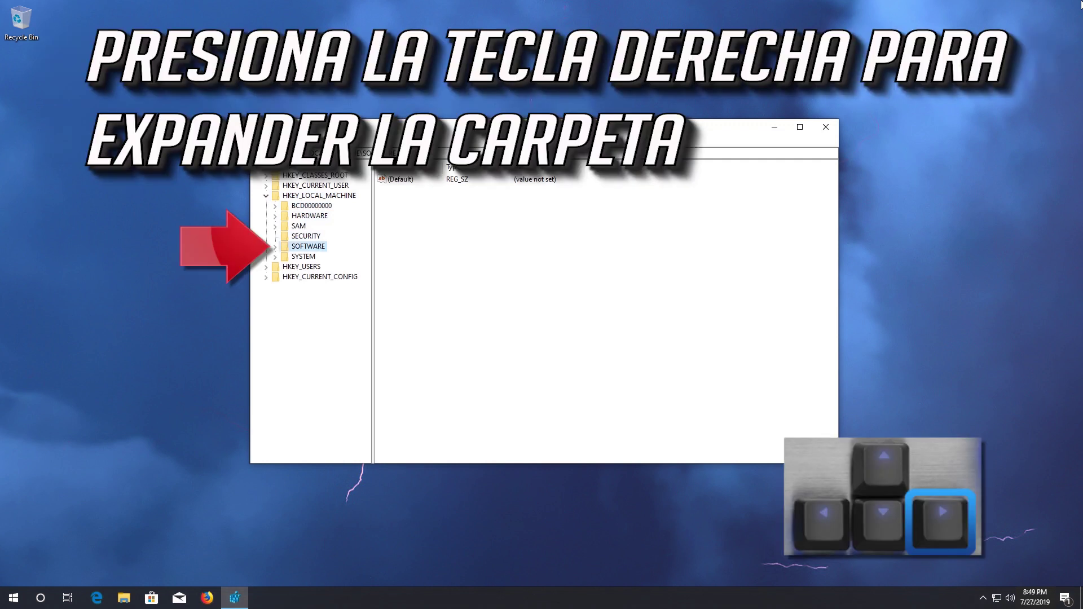
key("Right")
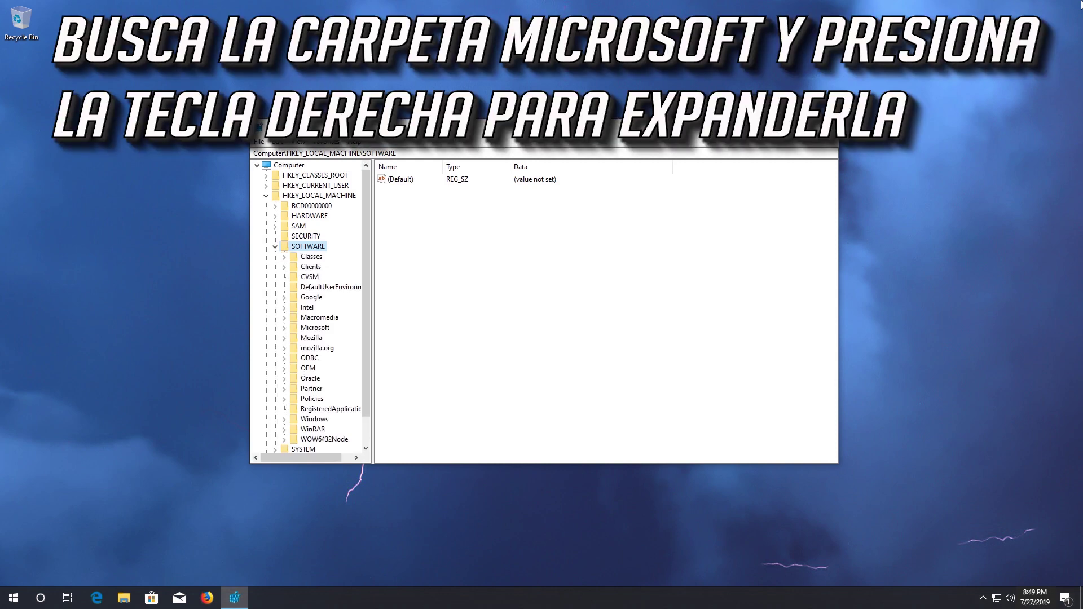
Select the Microsoft key under SOFTWARE and expand it.
key("Down")
key("Down")
key("Down")
key("Down")
key("Down")
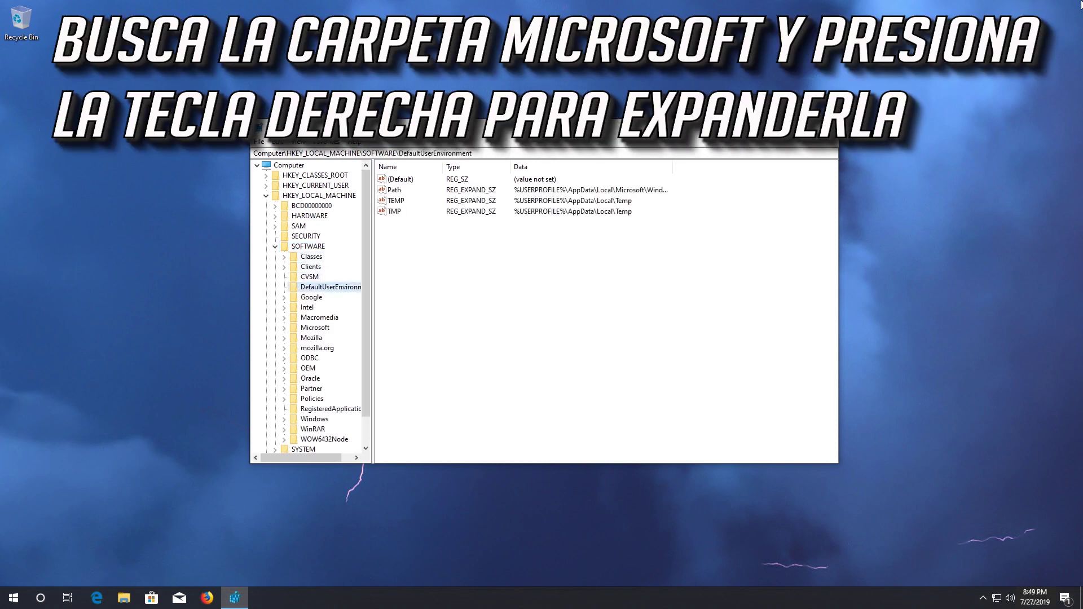
key("Down")
key("Down")
key("Down")
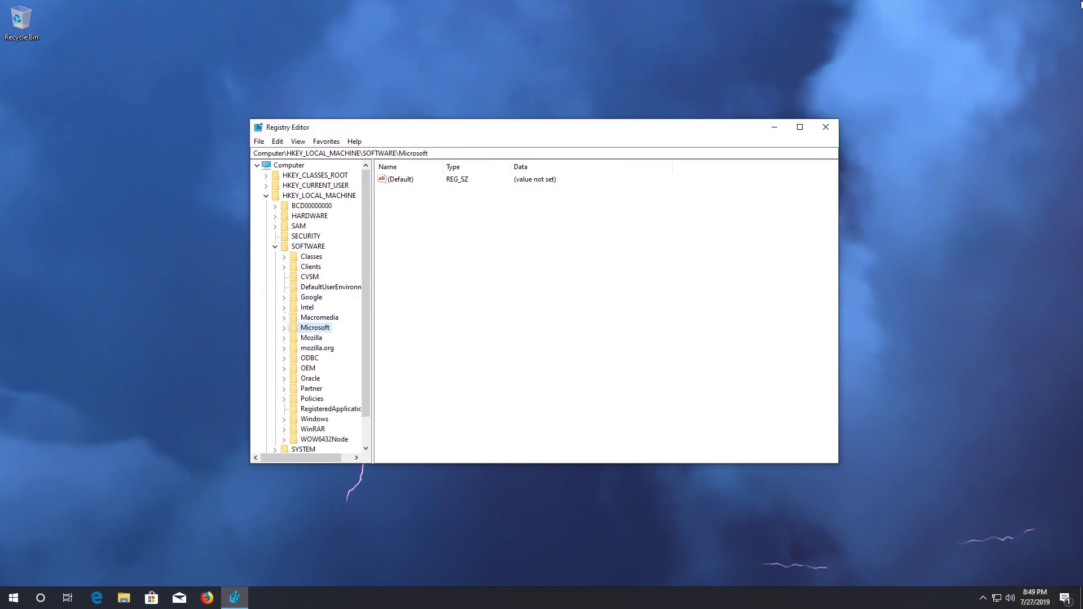
key("Right")
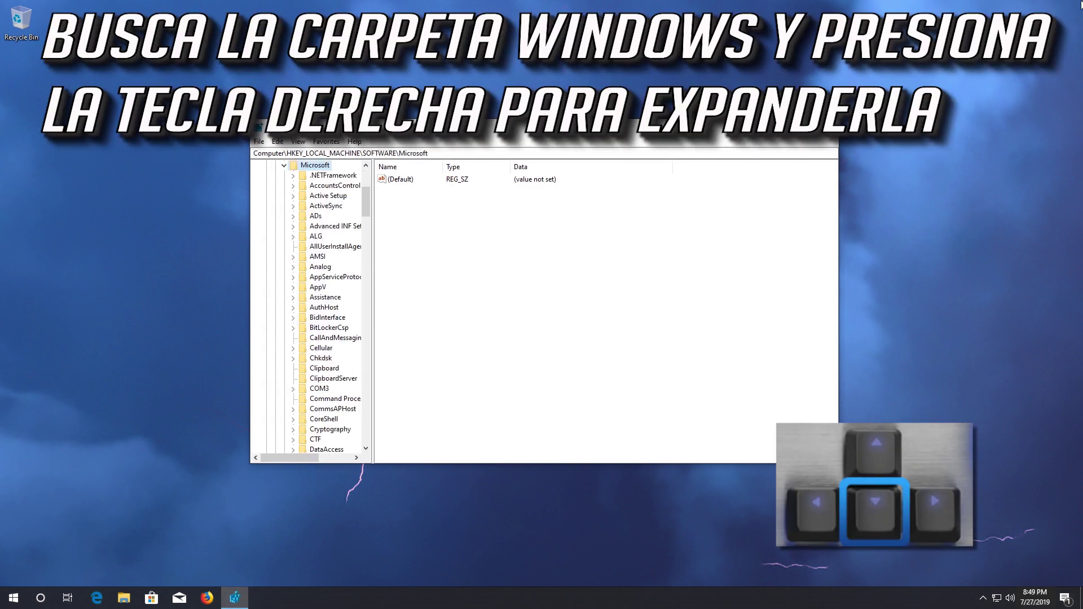
Find the Windows key among the subkeys of Microsoft and expand it.
key("Down")
key("Down")
key("Down")
key("Down")
key("Down")
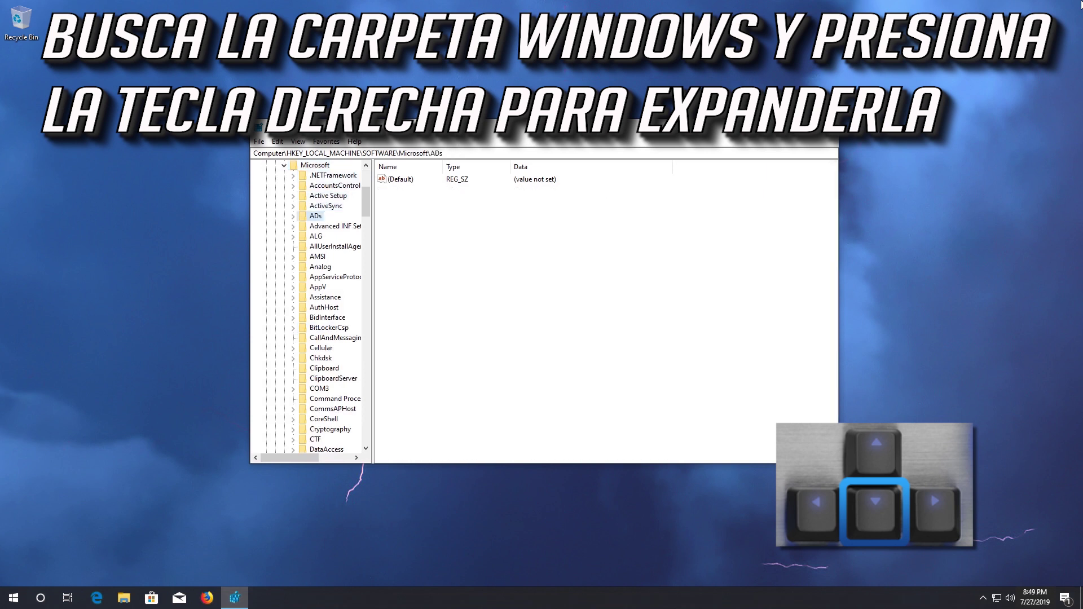
key("Down")
key("Down")
key("Down")
key("Down")
key("Down")
key("Down")
key("Down")
key("Down")
key("Down")
key("Down")
key("Down")
key("Down")
key("Down")
key("Down")
key("Down")
key("Down")
key("Down")
key("Down")
key("Down")
key("Down")
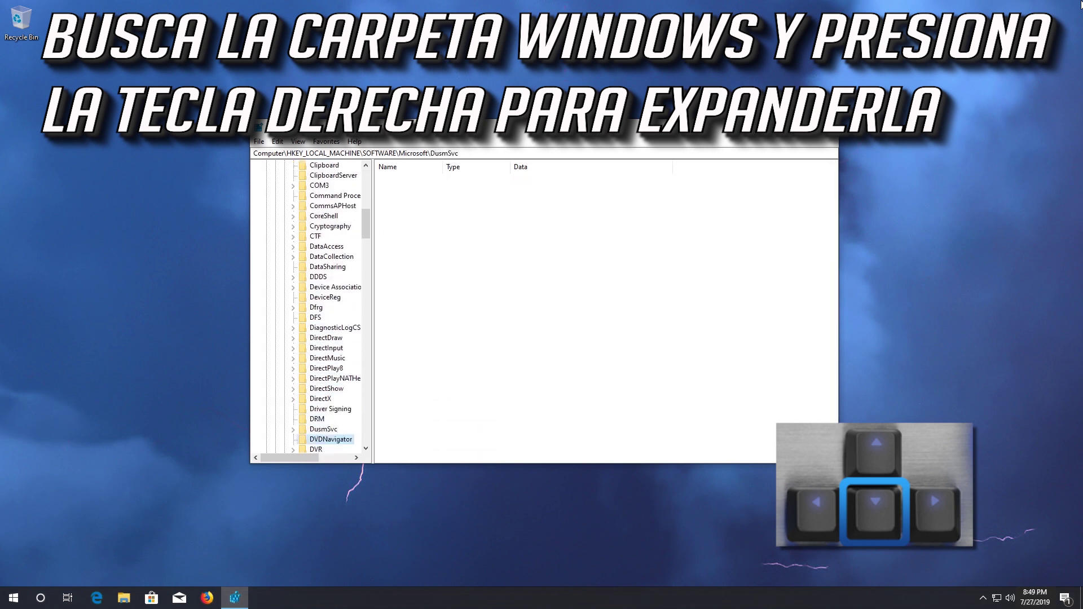
key("Down")
key("Down")
key("Down")
key("Down")
key("Down")
key("Down")
key("Down")
key("Down")
key("Down")
key("Down")
key("Down")
key("Down")
key("Down")
key("Down")
key("Down")
key("Down")
key("Down")
key("Down")
key("Down")
key("Down")
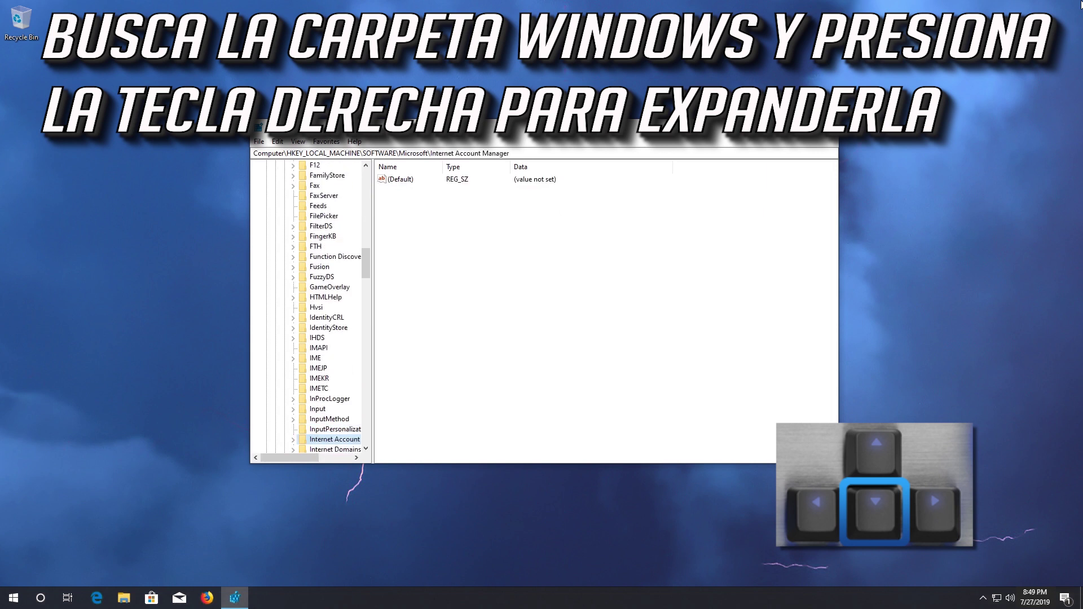
key("Down")
key("Down")
key("Down")
key("Down")
key("Down")
key("Down")
key("Down")
key("Down")
key("Down")
key("Down")
key("Down")
key("Down")
key("Down")
key("Down")
key("Down")
key("Down")
key("Down")
key("Down")
key("Down")
key("Down")
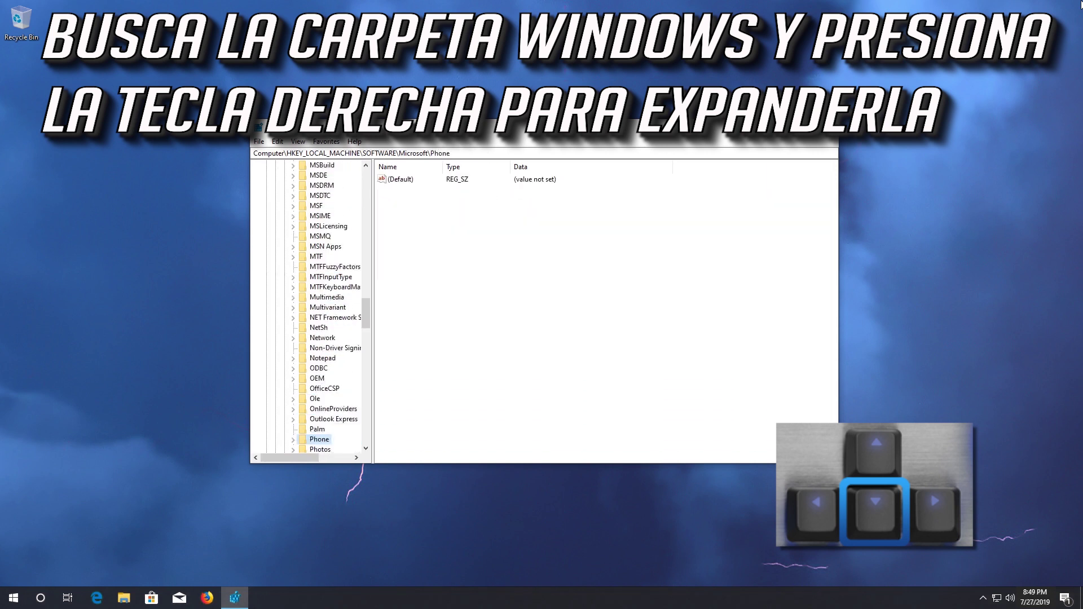
key("Down")
key("Down")
key("Down")
key("Down")
key("Down")
key("Down")
key("Down")
key("Down")
key("Down")
key("Down")
key("Down")
key("Down")
key("Down")
key("Down")
key("Down")
key("Down")
key("Down")
key("Down")
key("Down")
key("Down")
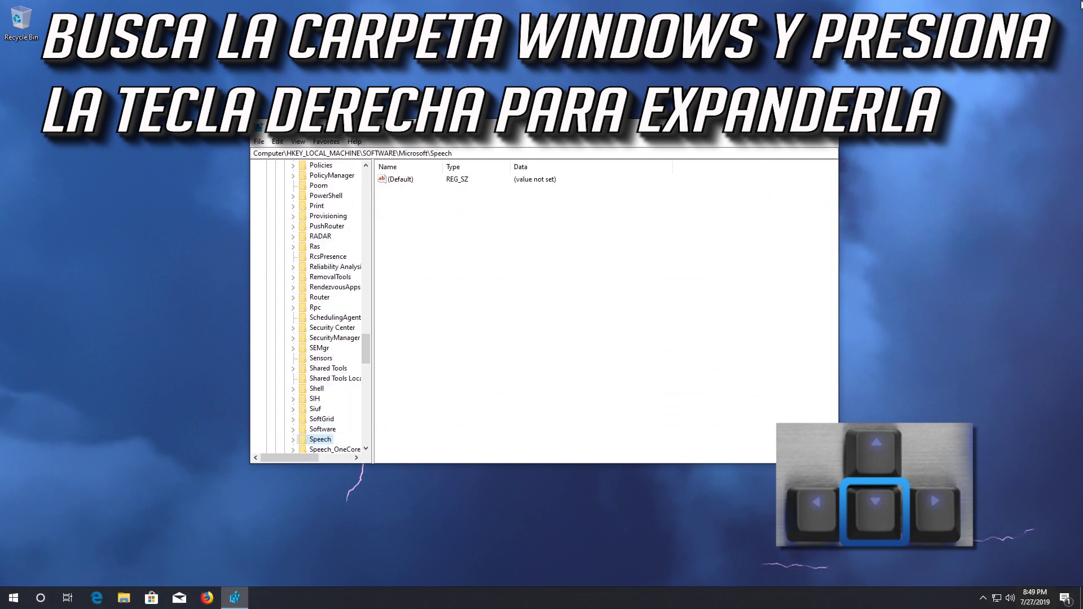
key("Down")
key("Down")
key("Down")
key("Down")
key("Down")
key("Down")
key("Down")
key("Down")
key("Down")
key("Down")
key("Down")
key("Down")
key("Down")
key("Down")
key("Down")
key("Down")
key("Down")
key("Down")
key("Down")
key("Down")
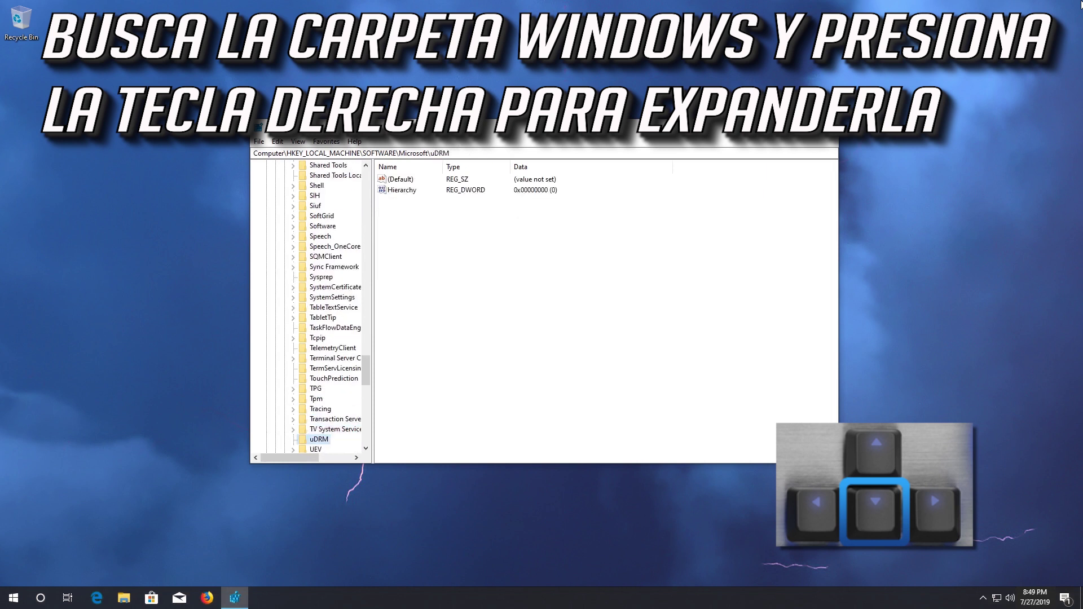
key("Down")
key("Down")
key("Down")
key("Down")
key("Down")
key("Down")
key("Down")
key("Down")
key("Down")
key("Down")
key("Down")
key("Down")
key("Down")
key("Down")
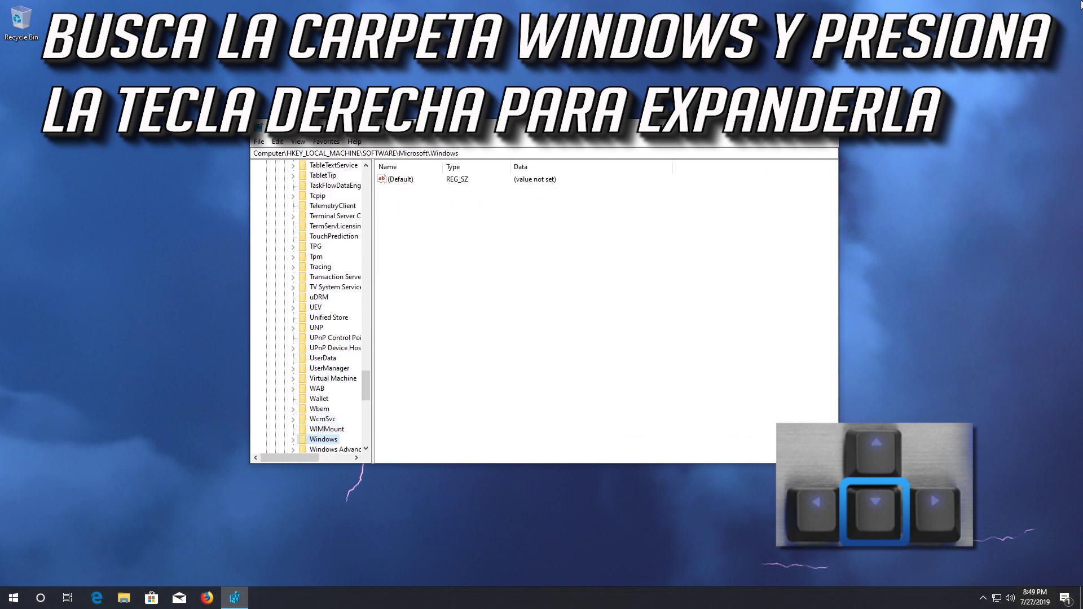
key("Down")
key("Down")
key("Down")
key("Down")
key("Down")
key("Down")
key("Down")
key("Down")
key("Down")
key("Down")
key("Up")
key("Up")
key("Up")
key("Up")
key("Up")
key("Up")
key("Up")
key("Up")
key("Up")
key("Up")
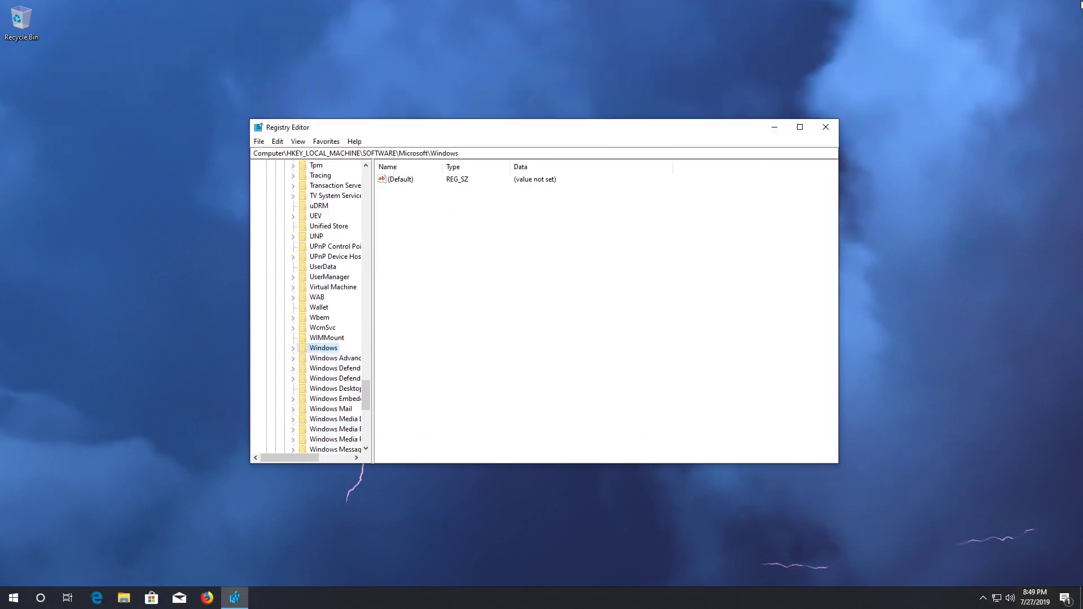
key("Right")
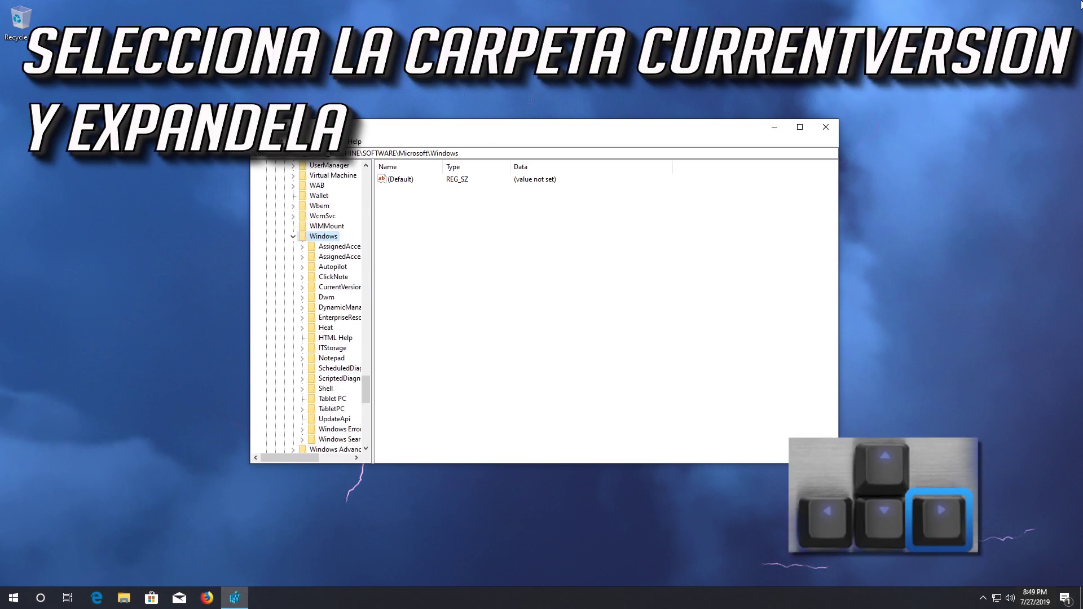
Select the CurrentVersion key under Windows and expand it.
key("Down")
key("Down")
key("Down")
key("Down")
key("Down")
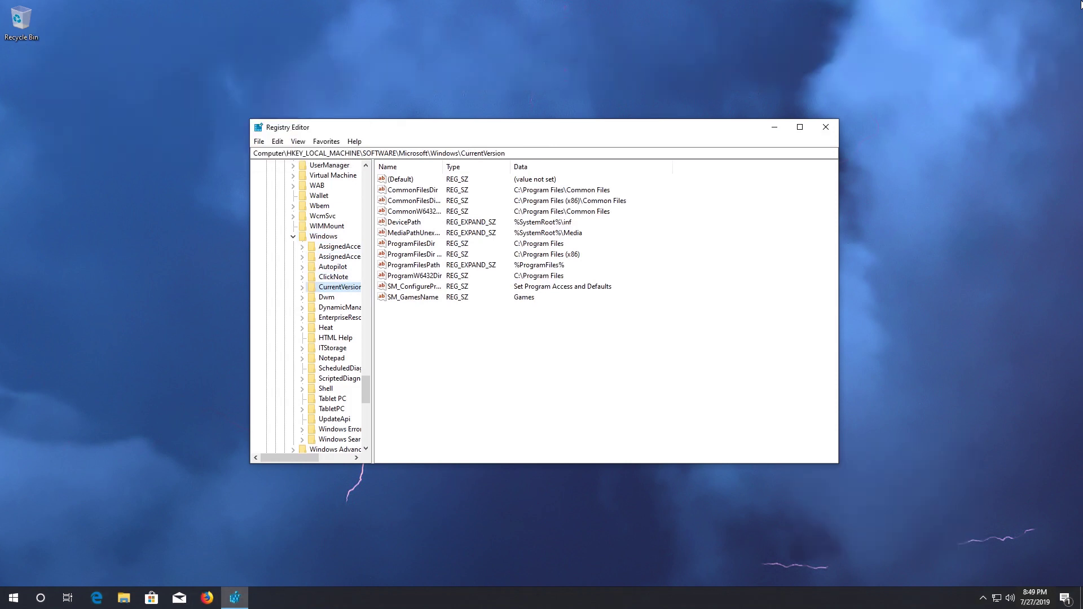
key("Right")
Find the Policies key among the subkeys of CurrentVersion and expand it.
key("Down")
key("Down")
key("Down")
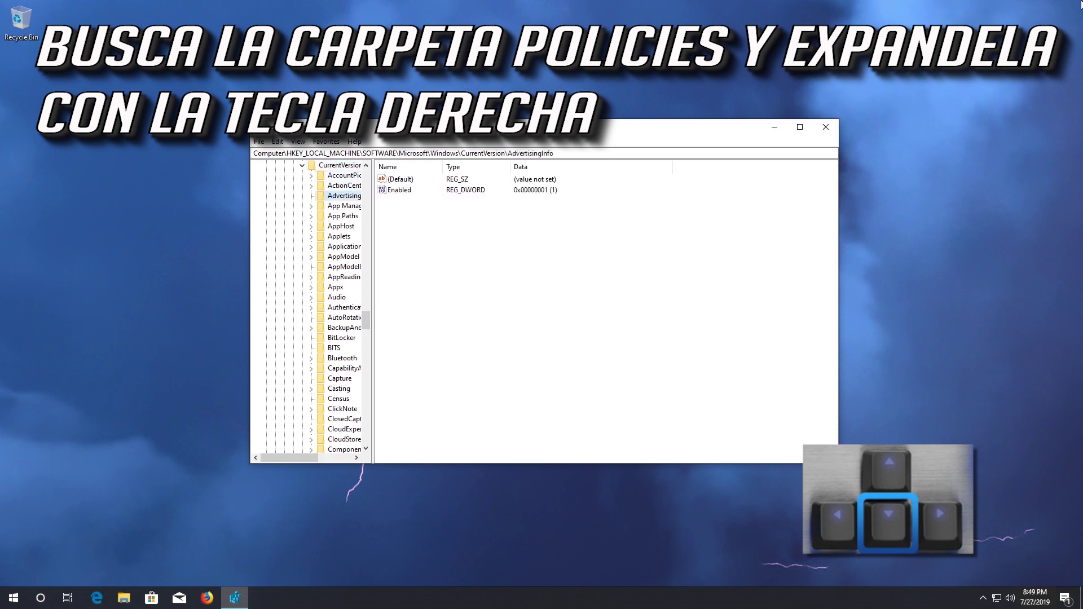
key("Down")
key("Down")
key("Down")
key("Down")
key("Down")
key("Down")
key("Down")
key("Down")
key("Down")
key("Down")
key("Down")
key("Down")
key("Down")
key("Down")
key("Down")
key("Down")
key("Down")
key("Down")
key("Down")
key("Down")
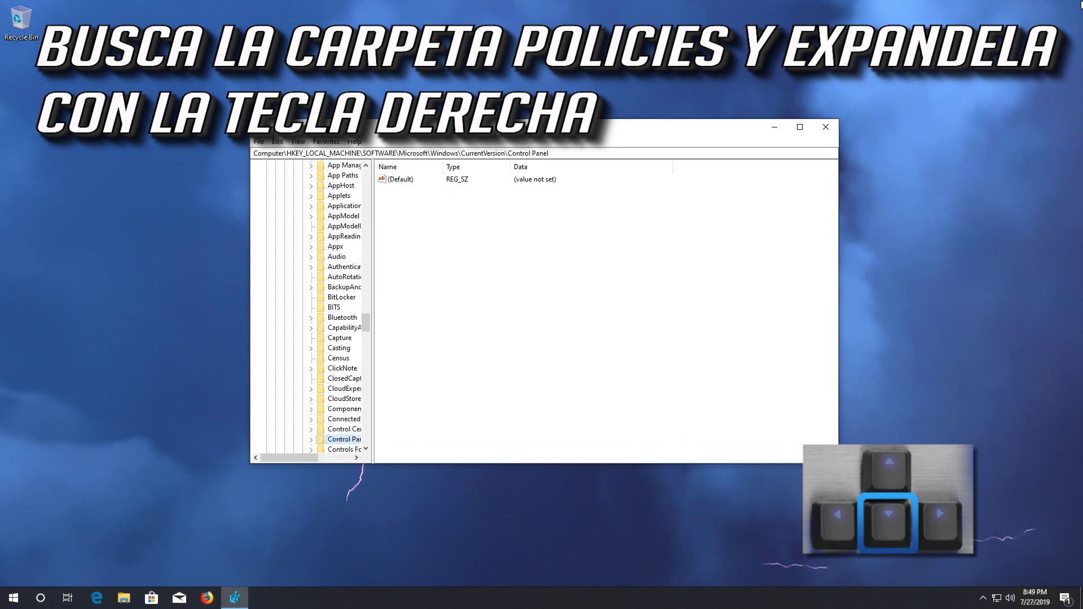
key("Down")
key("Down")
key("Down")
key("Down")
key("Down")
key("Down")
key("Down")
key("Down")
key("Down")
key("Down")
key("Down")
key("Down")
key("Down")
key("Down")
key("Down")
key("Down")
key("Down")
key("Down")
key("Down")
key("Down")
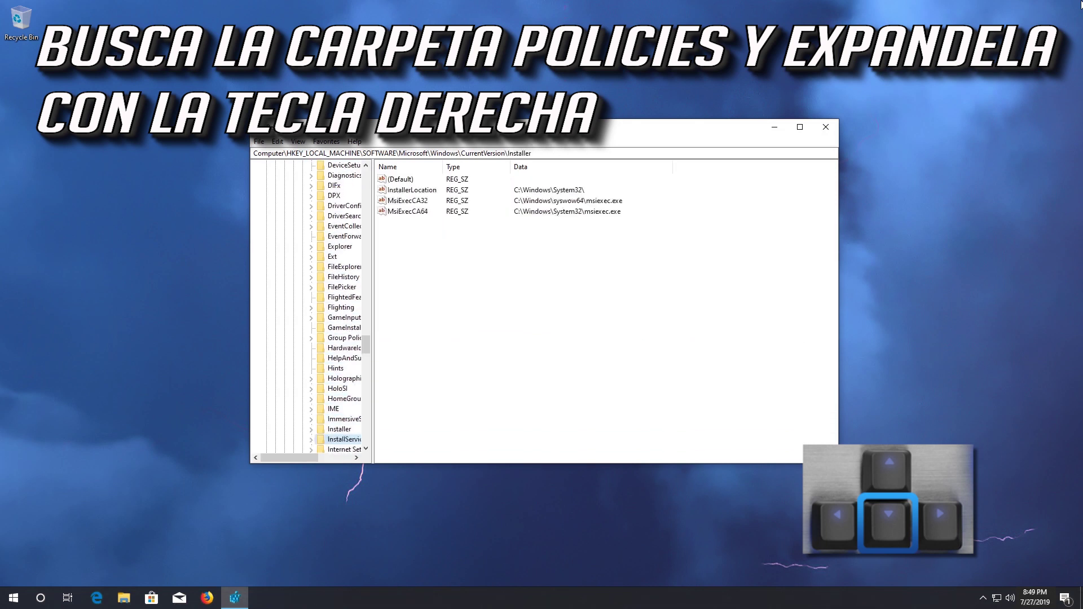
key("Down")
key("Down")
key("Down")
key("Down")
key("Down")
key("Down")
key("Down")
key("Down")
key("Down")
key("Down")
key("Down")
key("Down")
key("Down")
key("Down")
key("Down")
key("Down")
key("Down")
key("Down")
key("Down")
key("Down")
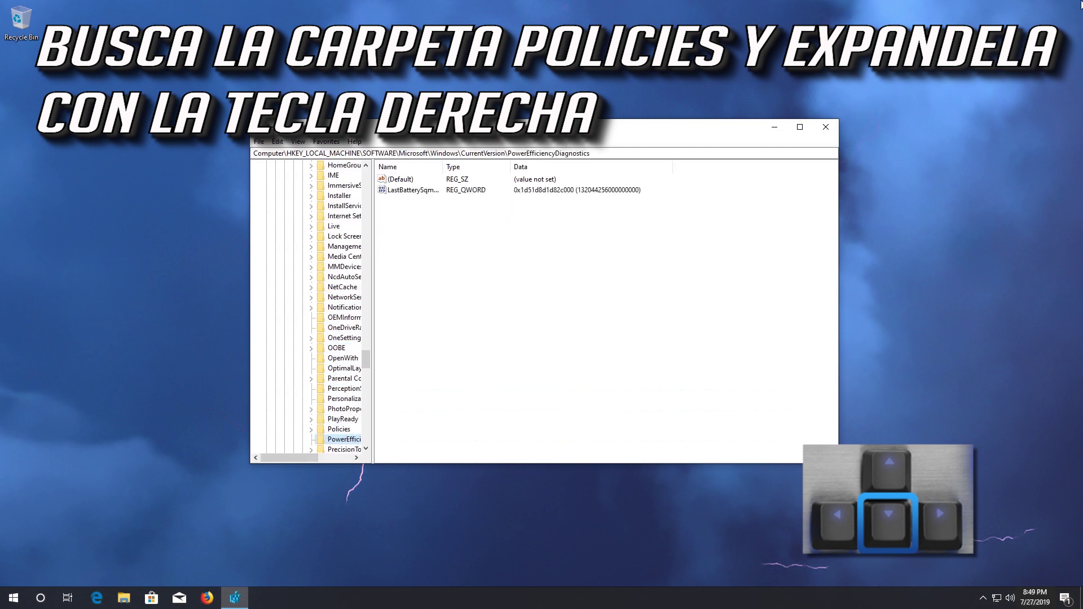
key("Down")
key("Down")
key("Down")
key("Down")
key("Down")
key("Down")
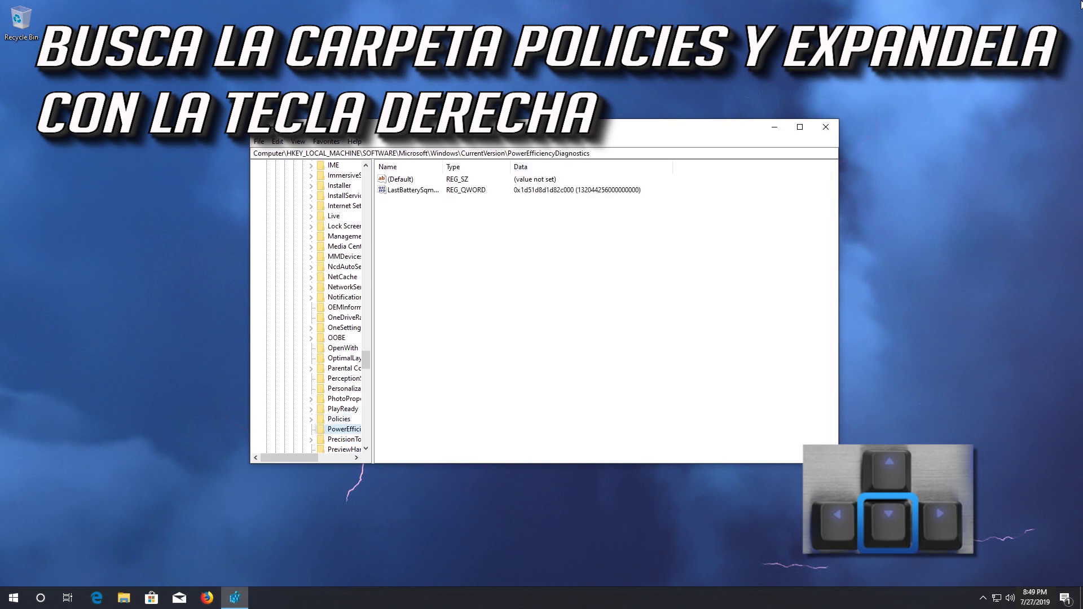
key("Up")
key("Up")
key("Up")
key("Up")
key("Up")
key("Up")
key("Up")
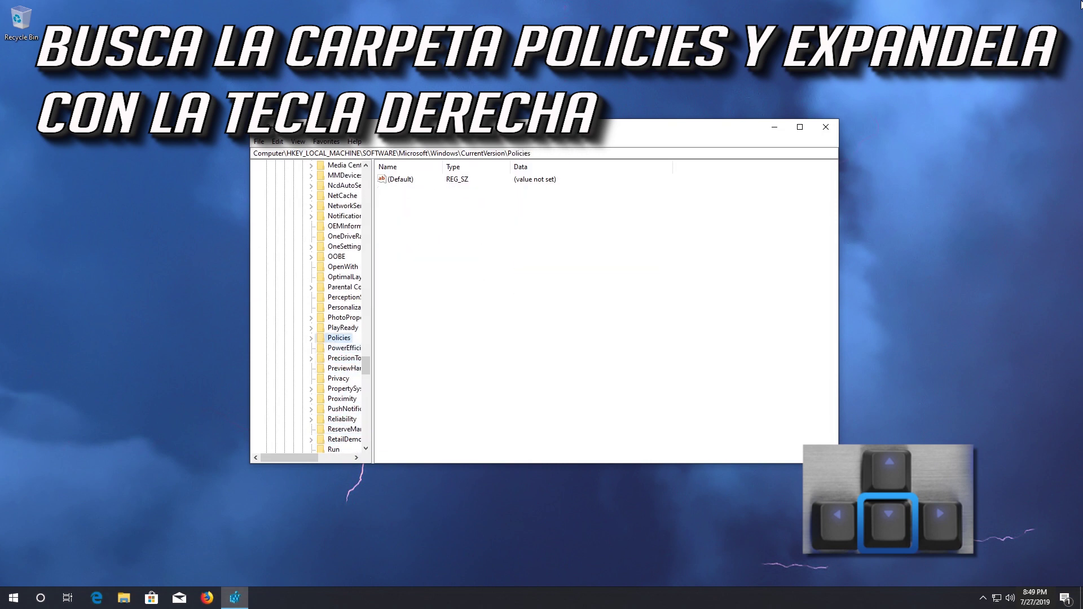
key("Right")
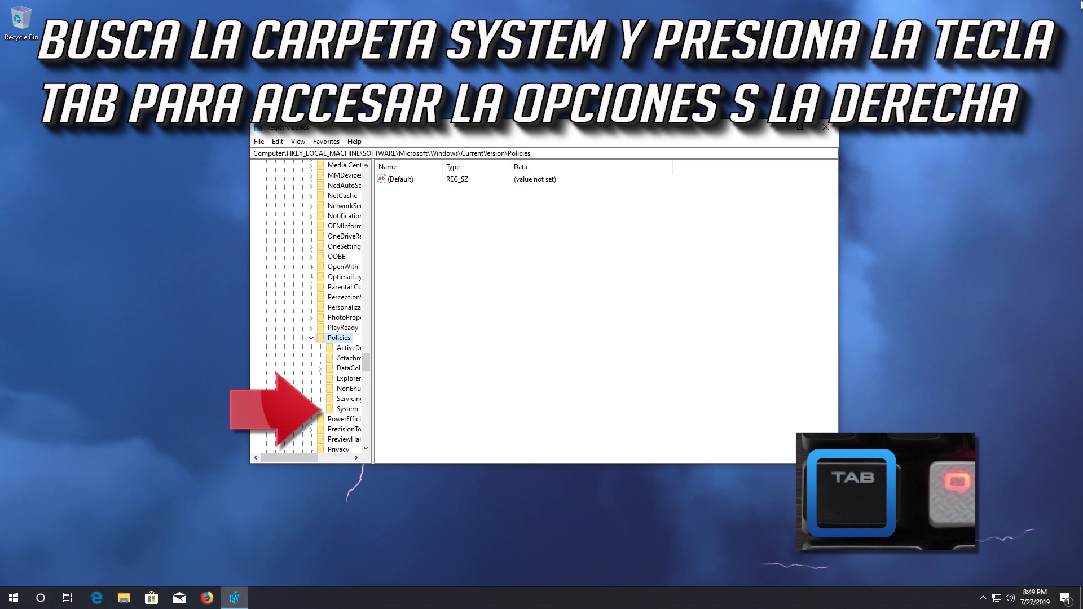
Select the System key under Policies to show its values.
key("Down")
key("Down")
key("Down")
key("Down")
key("Down")
key("Down")
key("Down")
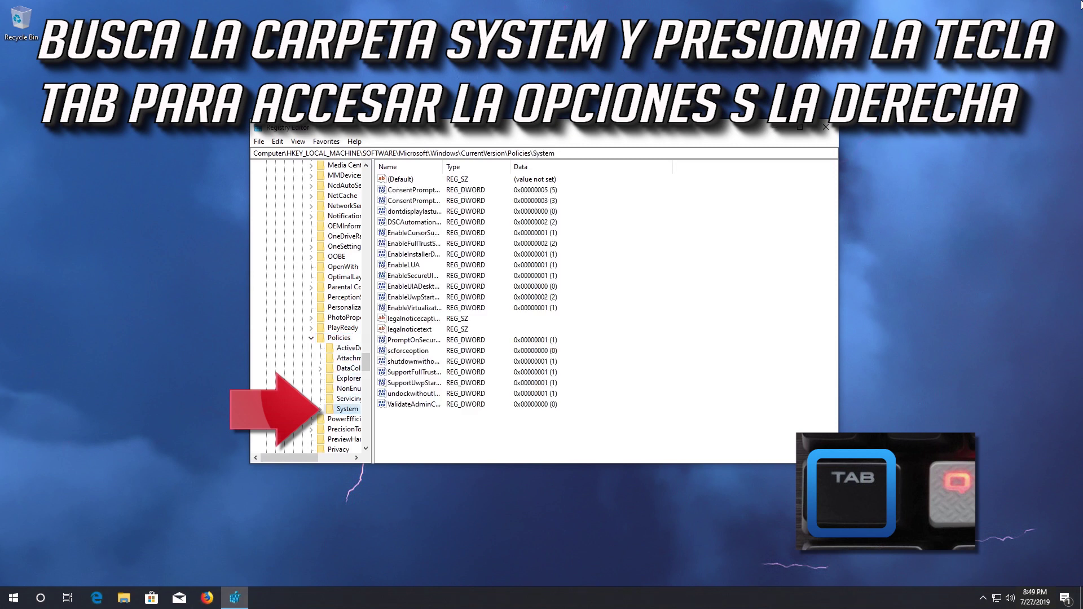
Set the value data of EnableCursorSuppression in the System key to 0.
key("Tab")
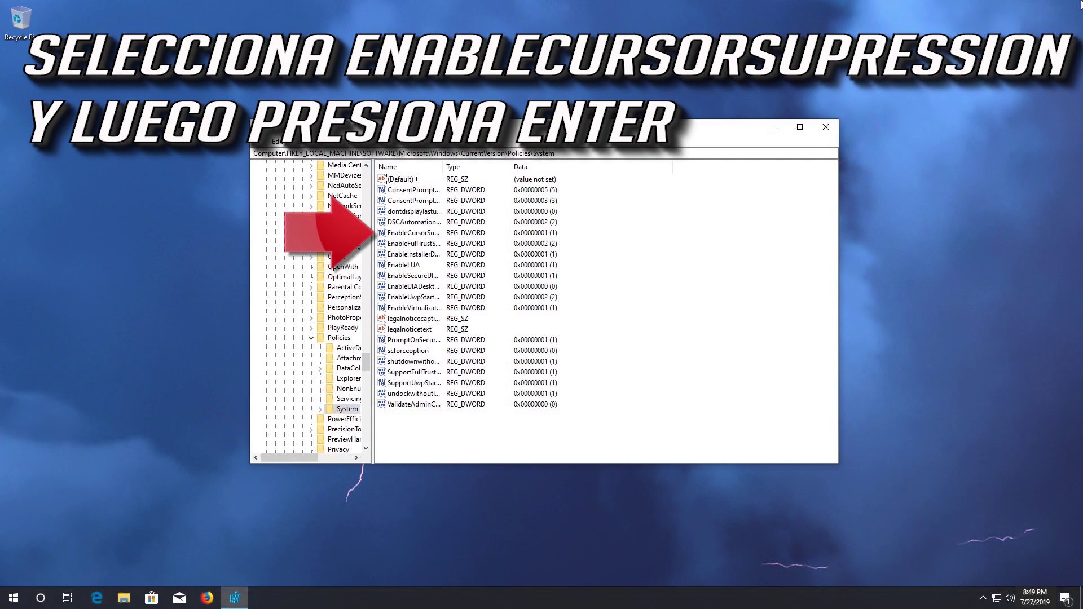
key("Down")
key("Down")
key("Down")
key("Down")
key("Down")
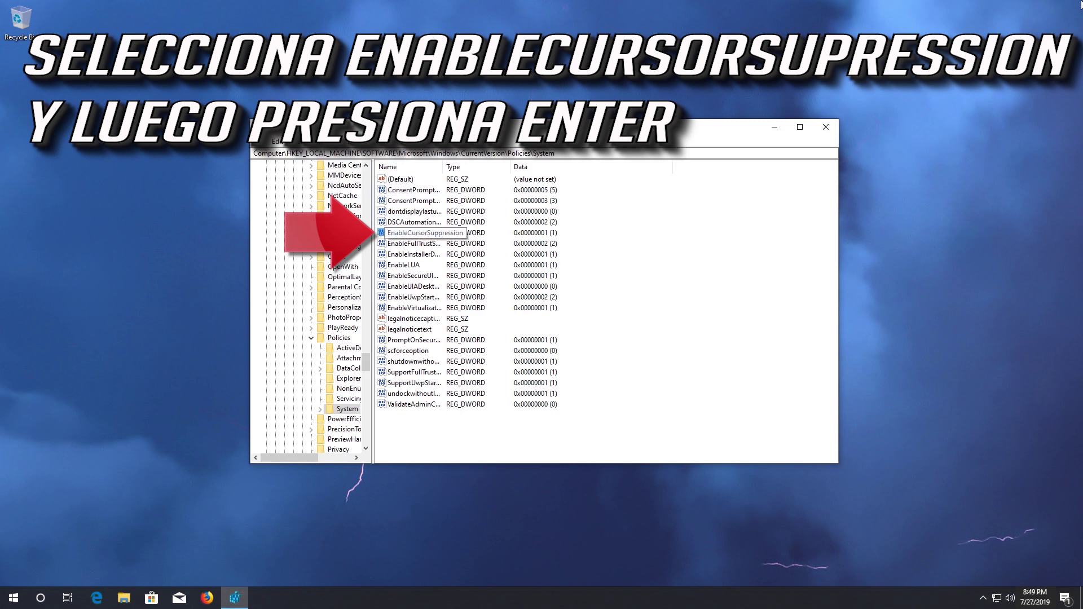
key("Return")
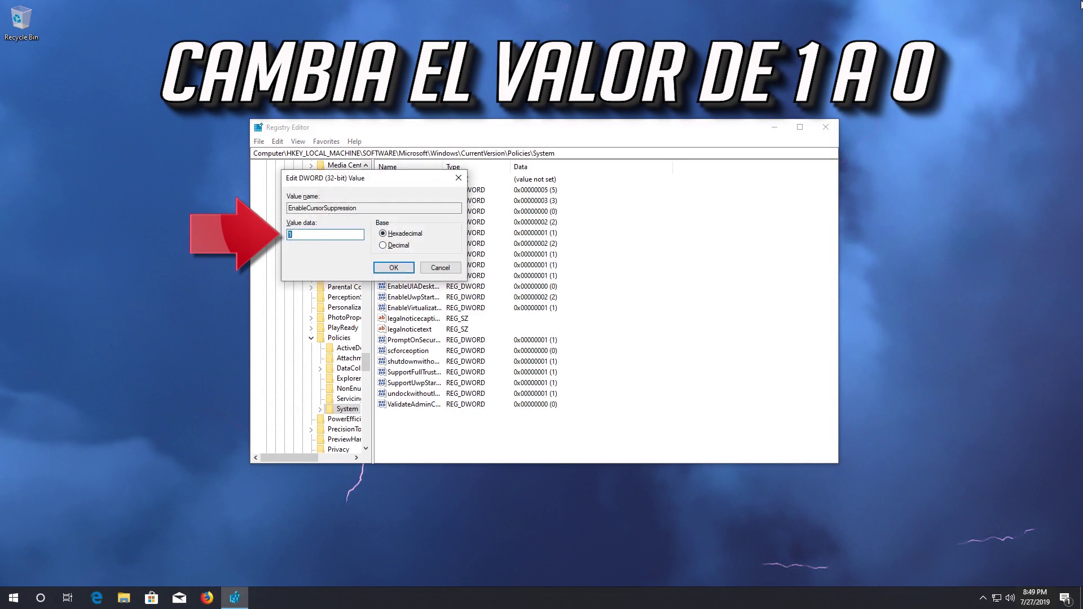
type("0")
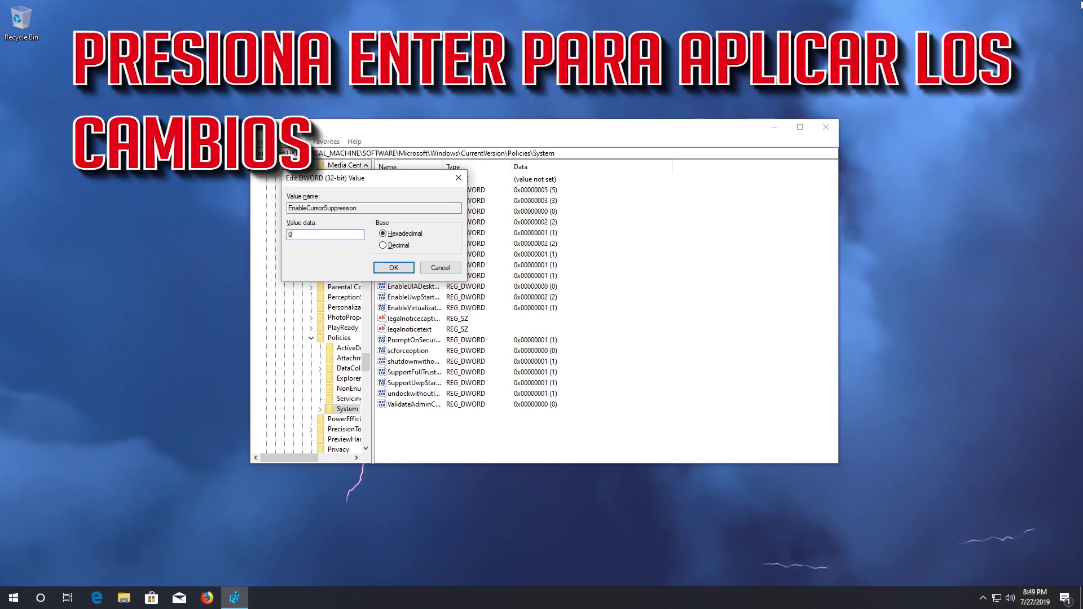
key("Return")
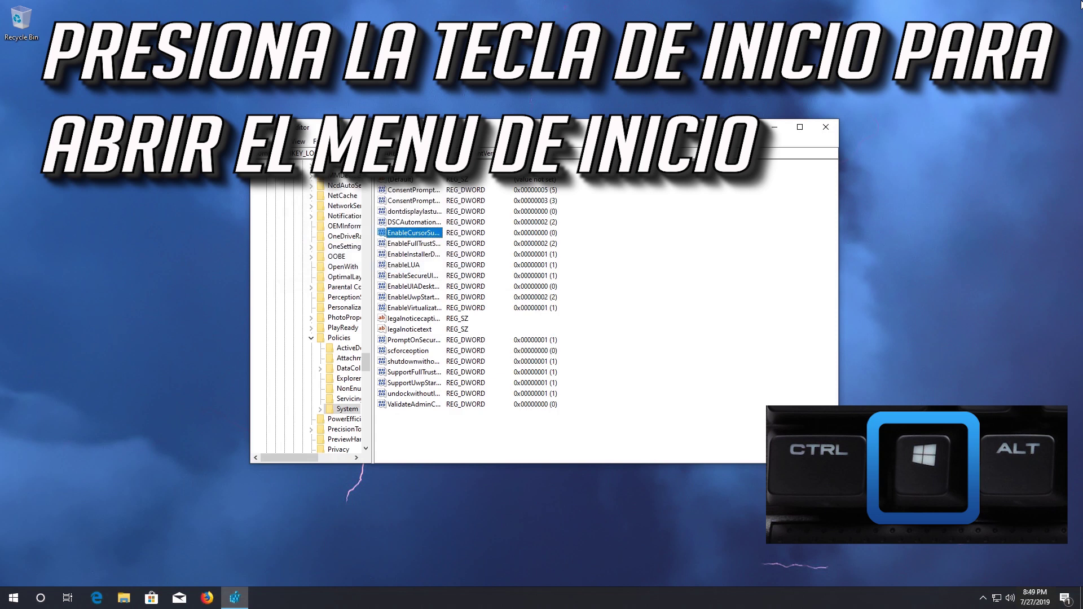
Restart the PC using the power options of the Start menu.
key("super")
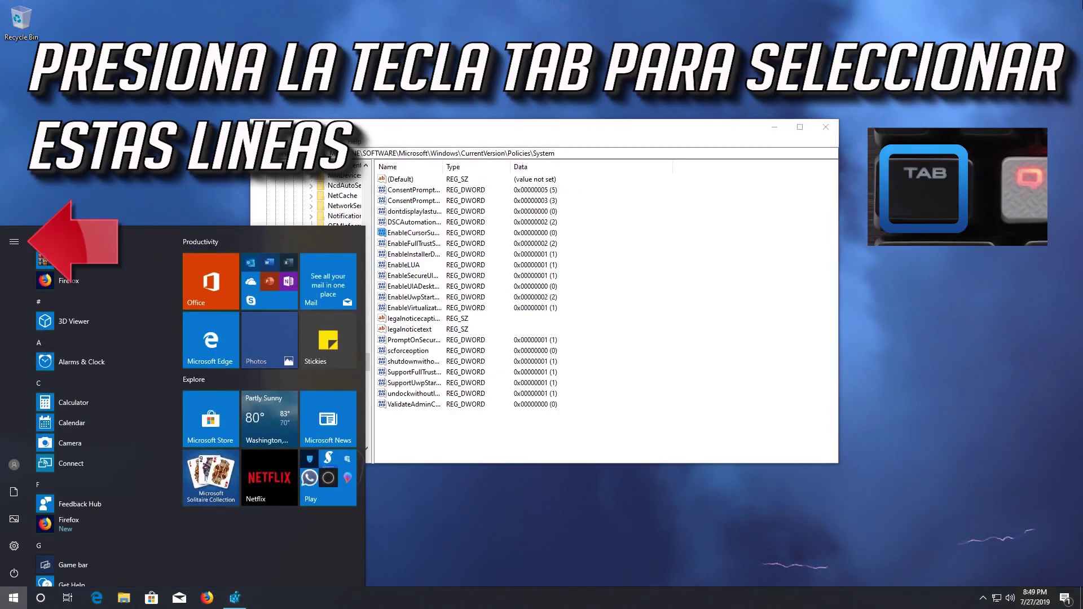
key("Tab")
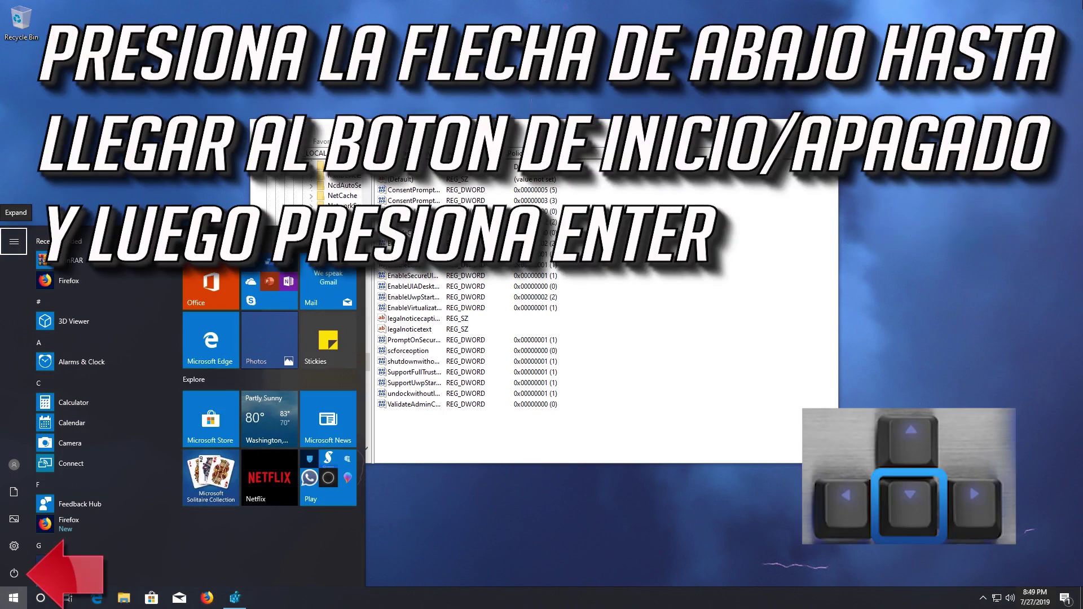
key("Down")
key("Down")
key("Down")
key("Down")
key("Down")
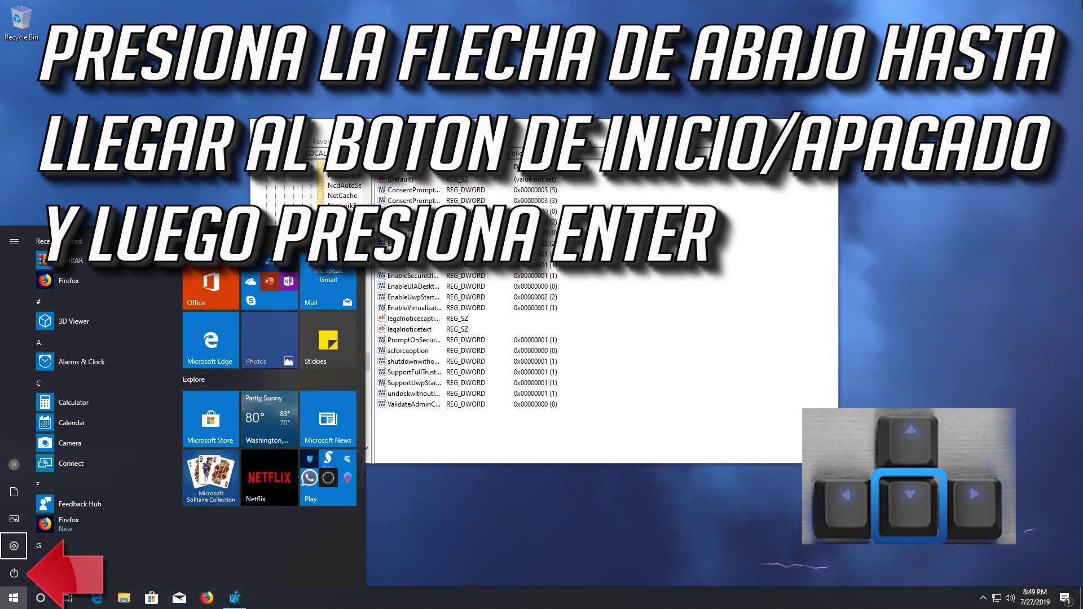
key("Return")
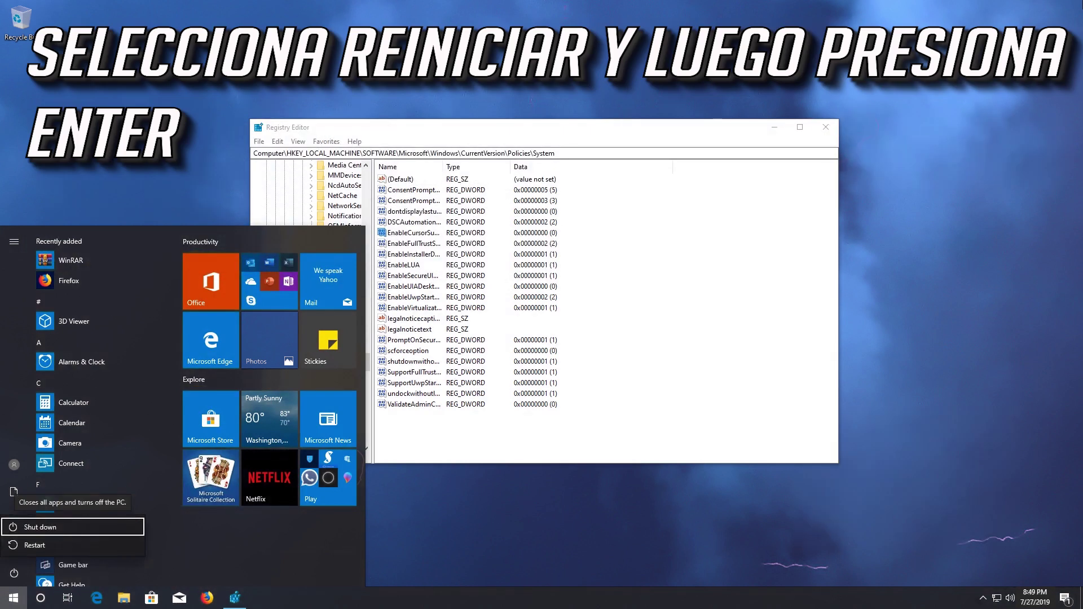
key("Down")
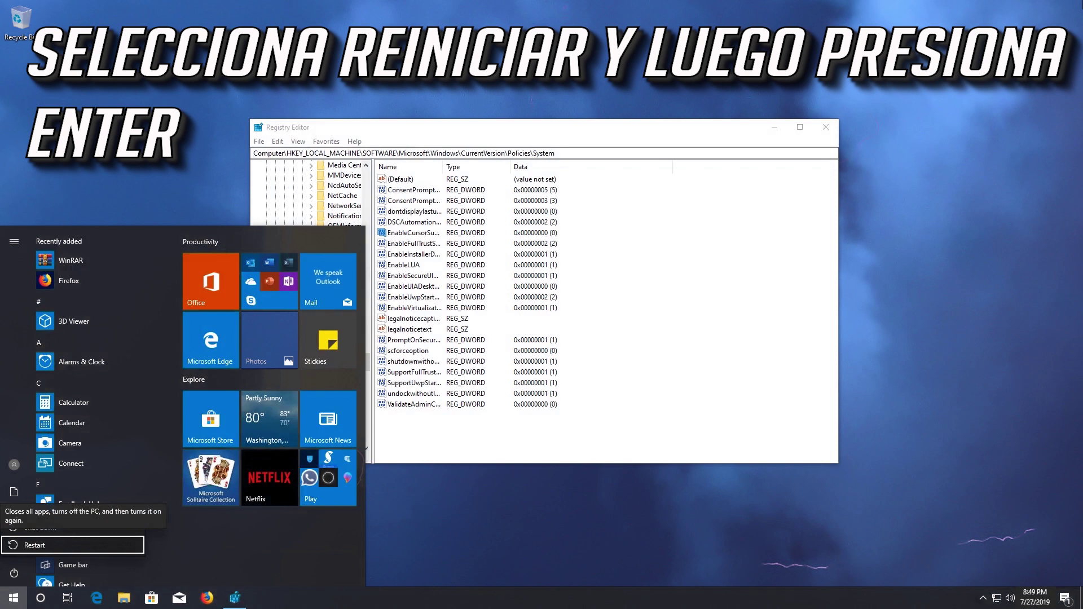
key("Return")
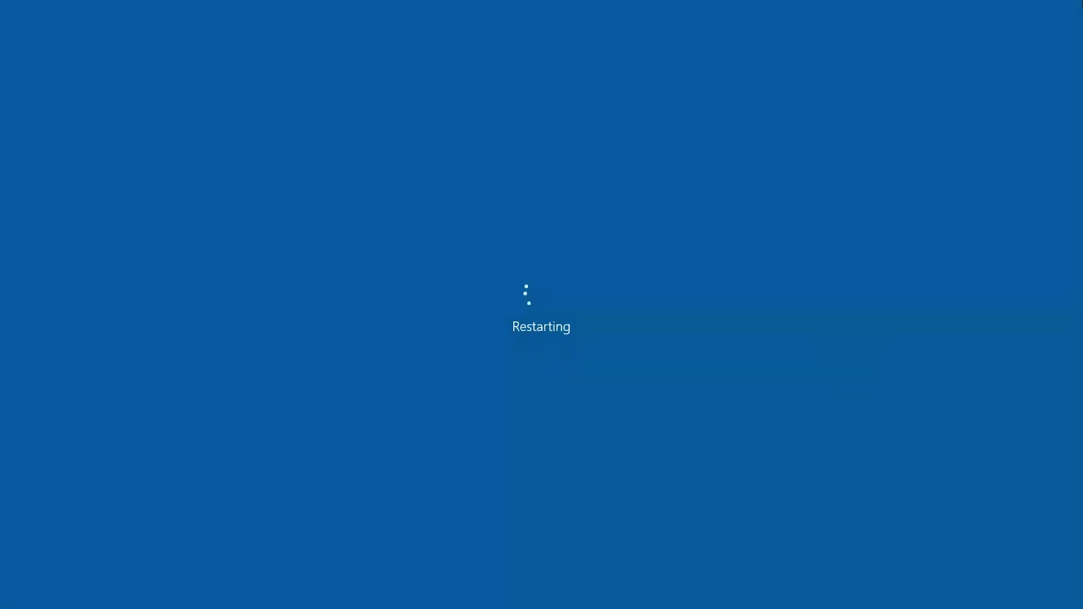
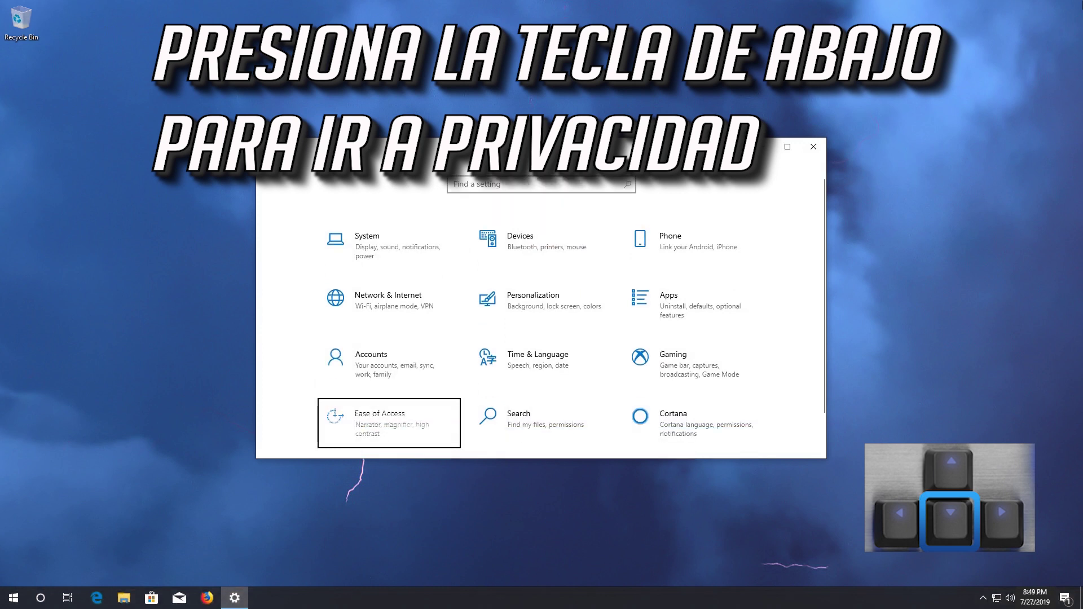
Open the Update & Security category in Windows Settings.
key("Down")
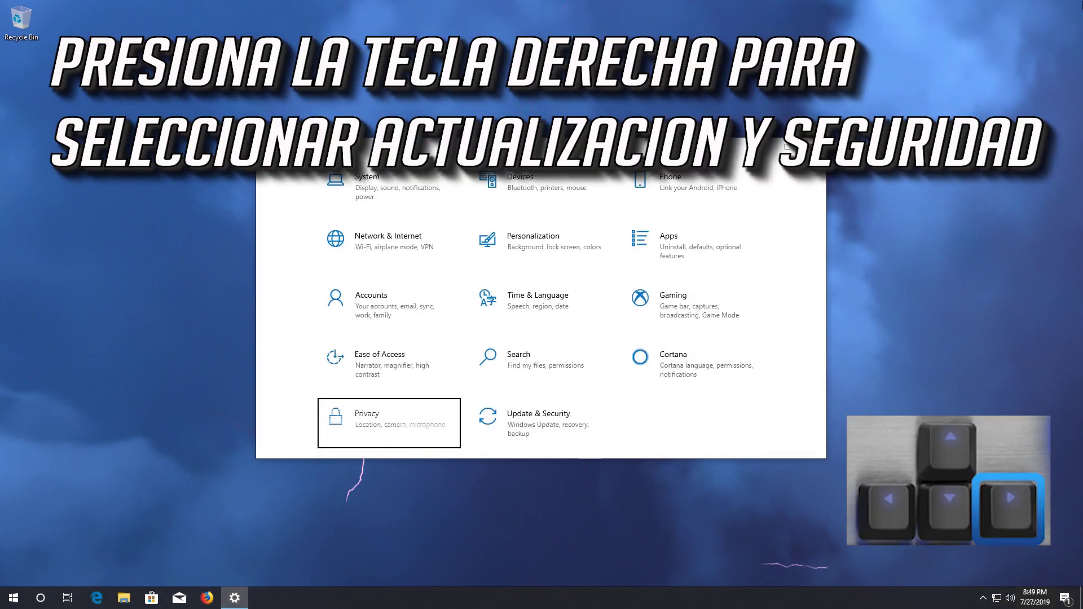
key("Right")
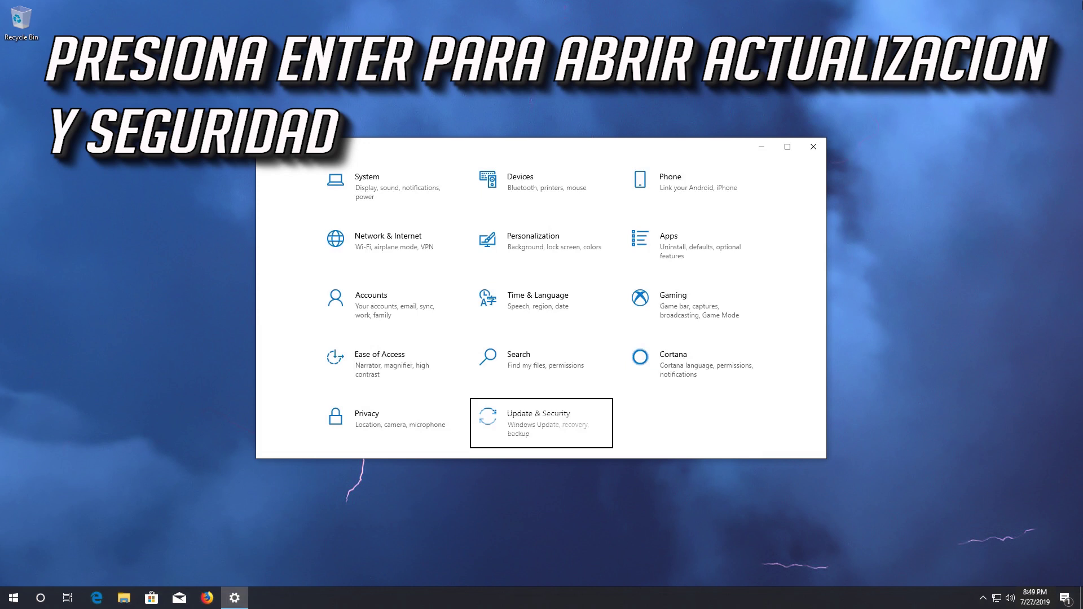
key("Return")
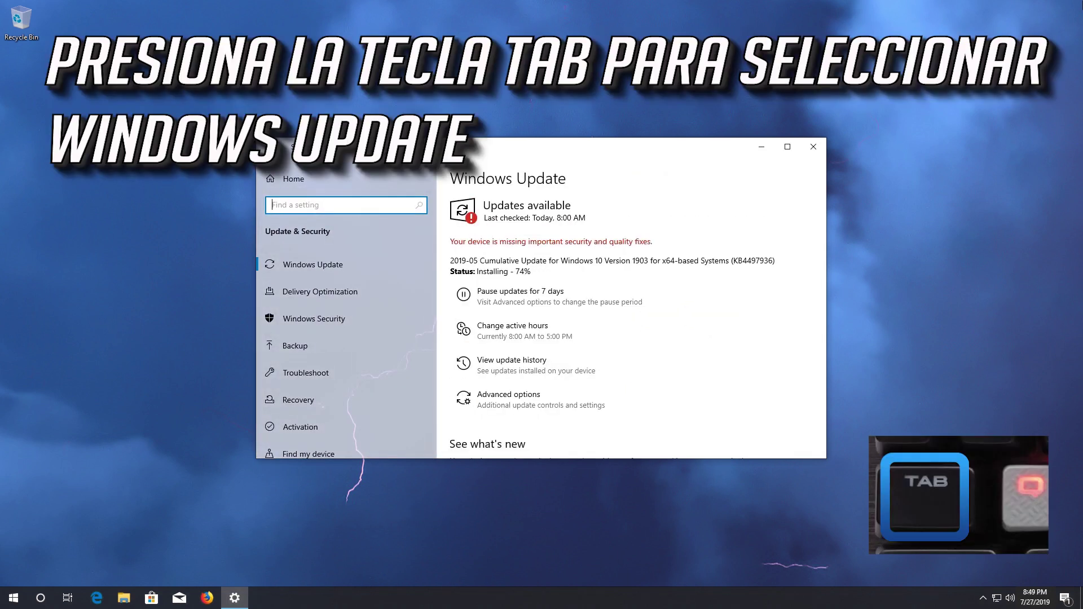
Open the Recovery page of the Update & Security settings.
key("Tab")
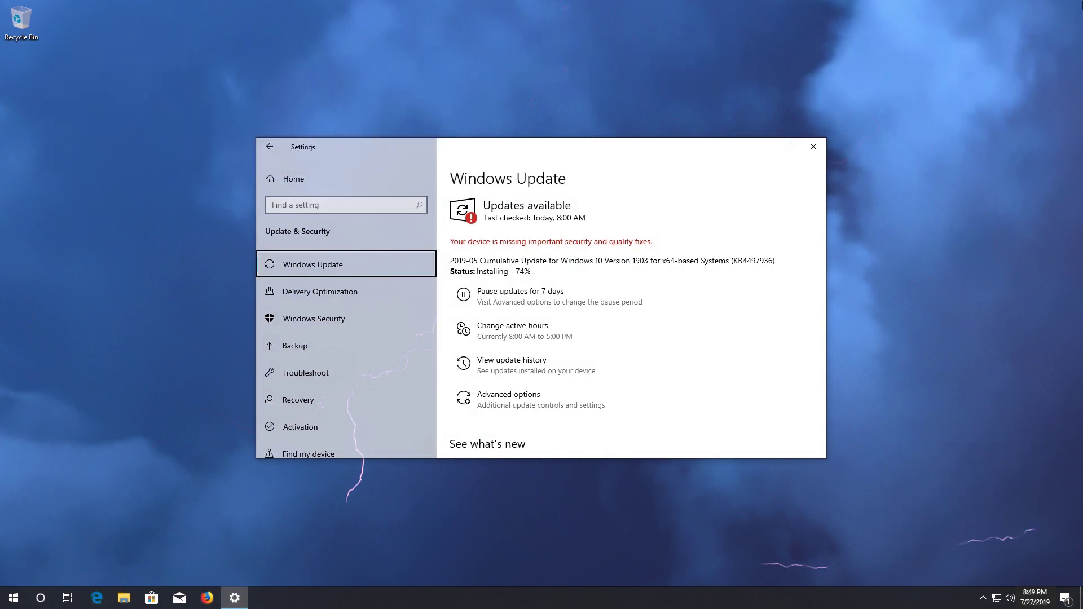
key("Down")
key("Down")
key("Down")
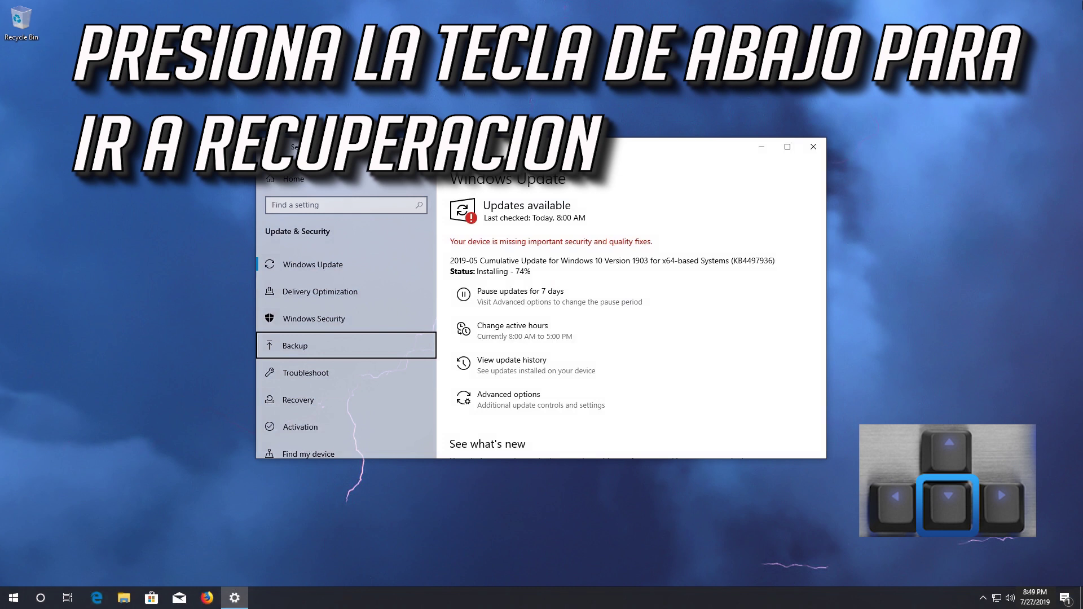
key("Down")
key("Down")
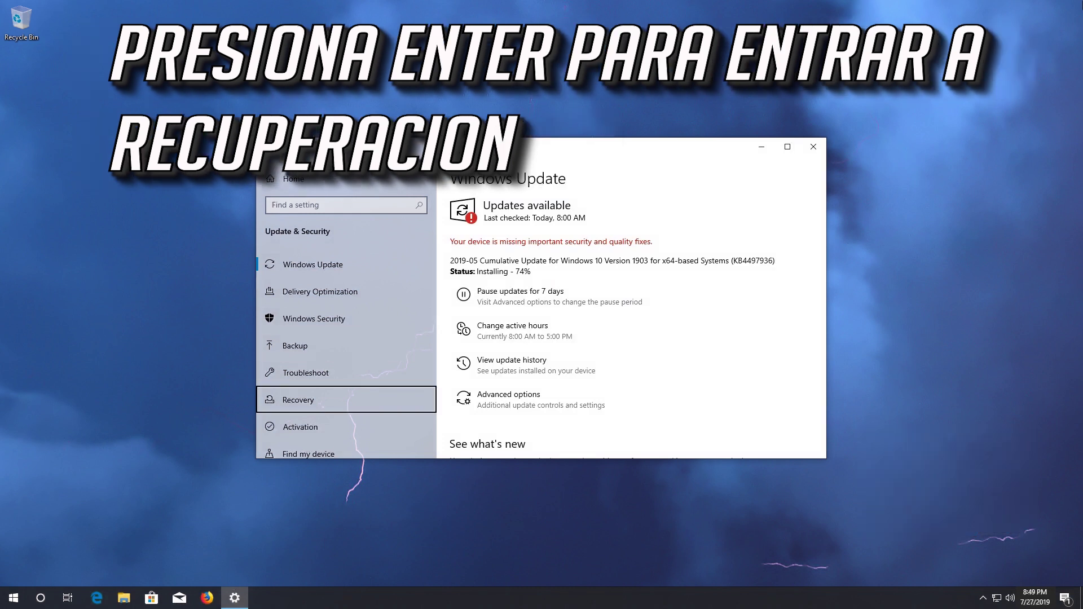
key("Return")
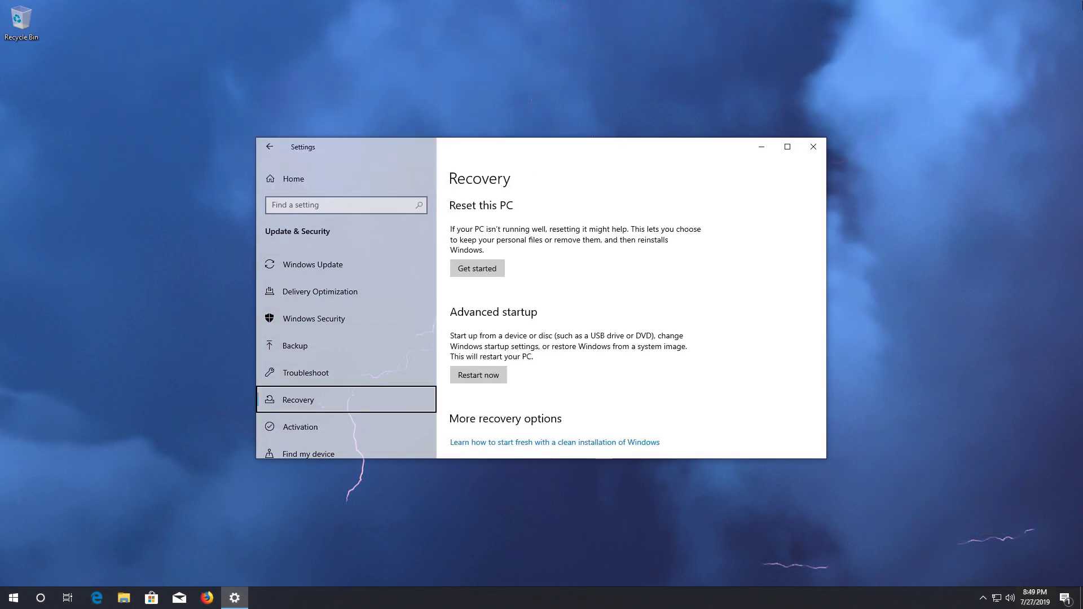
Get started with Reset this PC and choose the Keep my files option.
key("Tab")
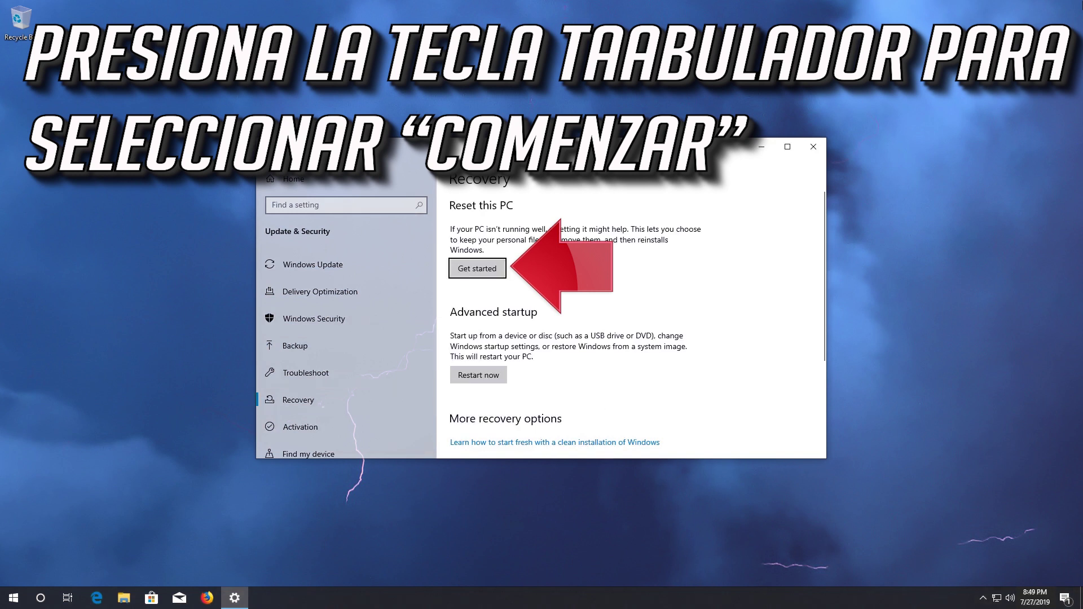
key("Return")
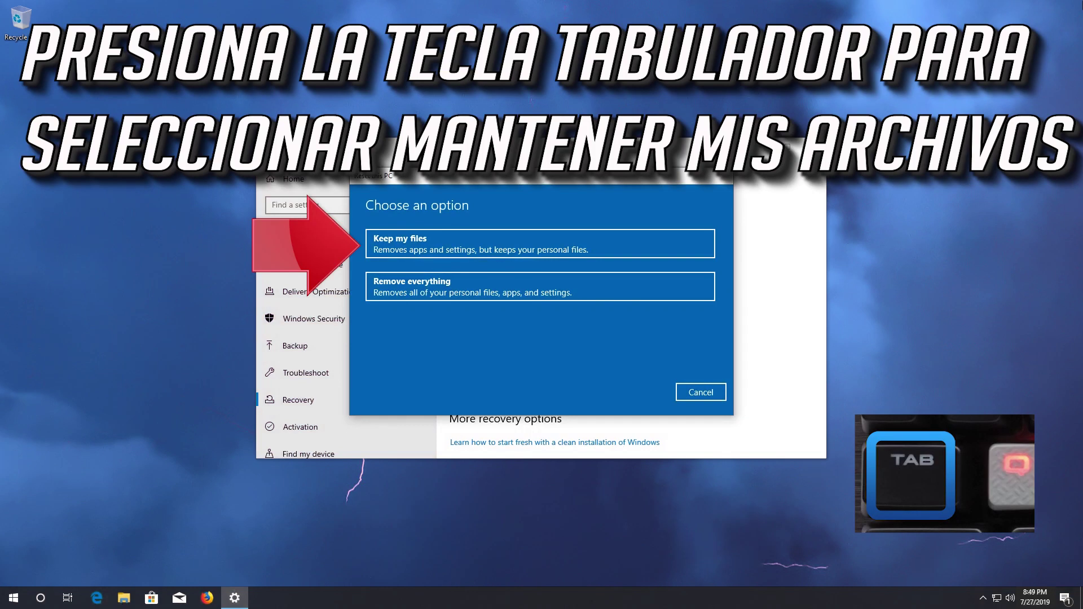
key("Tab")
key("Tab")
key("Tab")
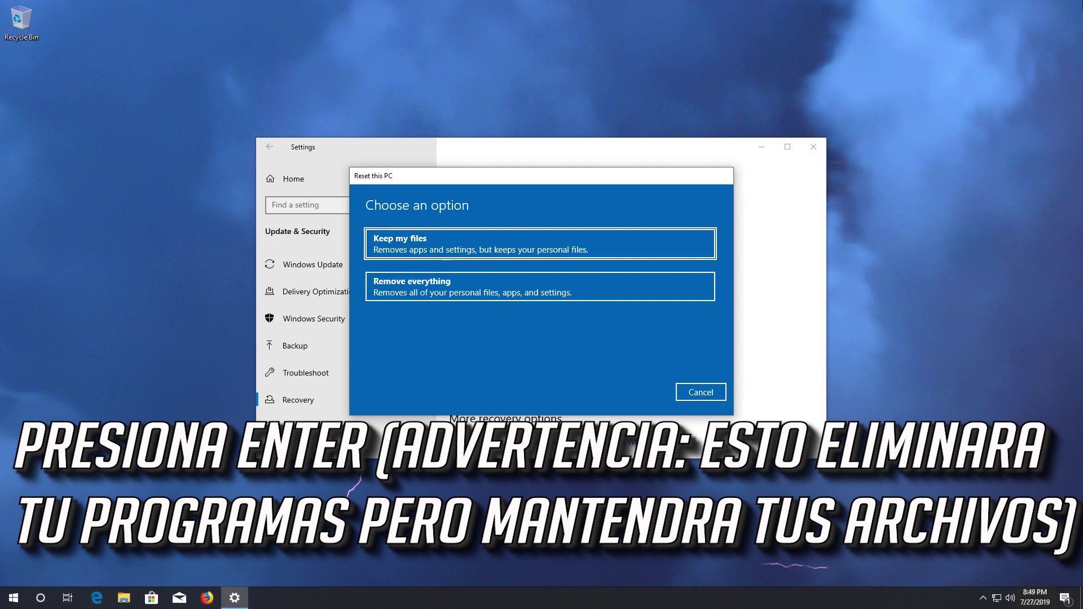
key("Return")
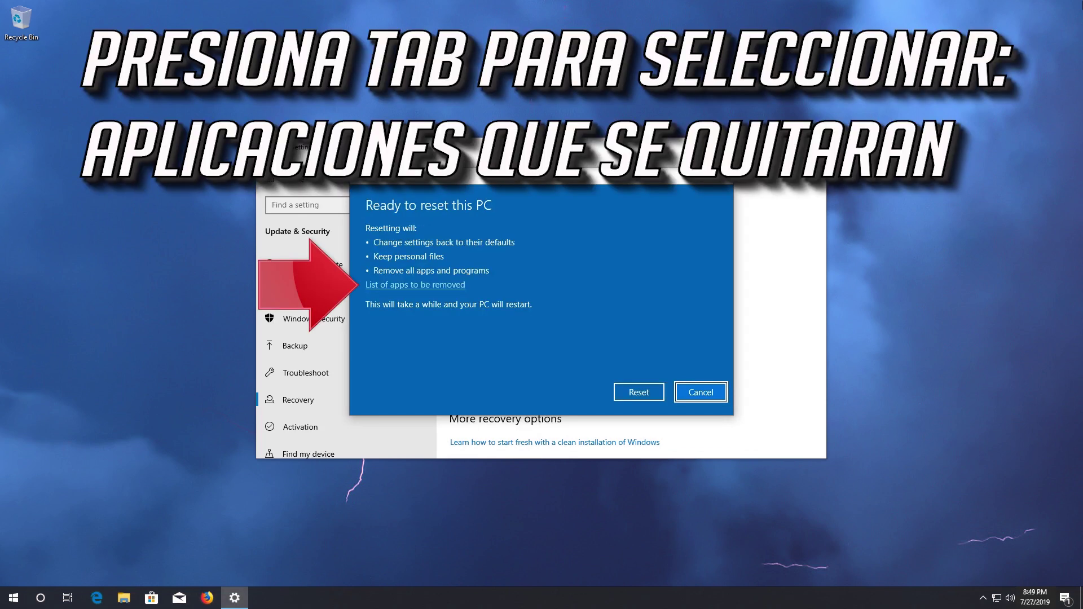
View the list of apps to be removed by the reset, and return to the reset summary.
key("Tab")
key("Tab")
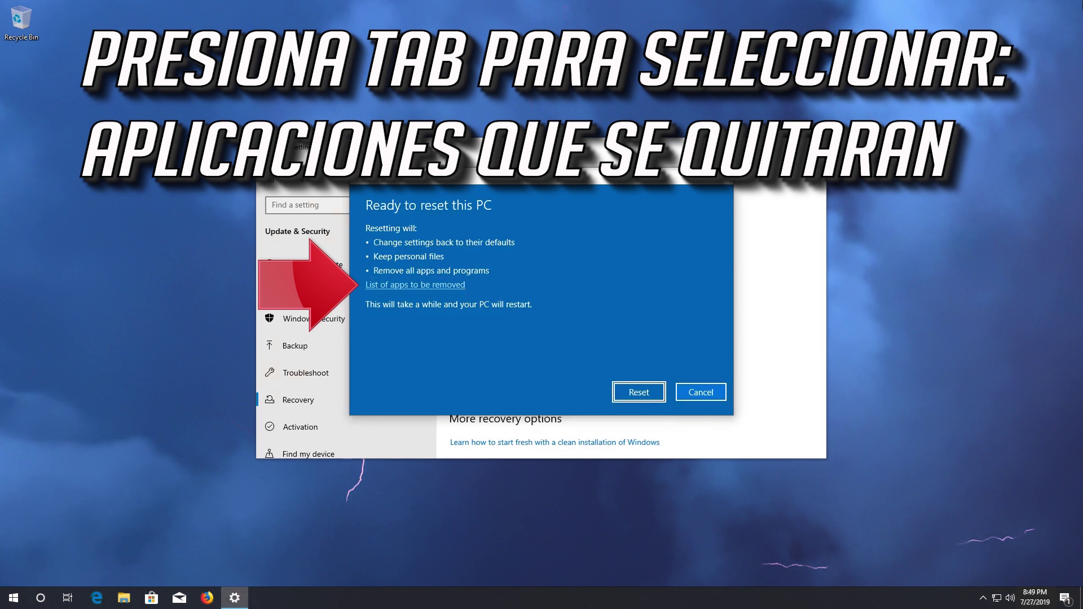
key("Tab")
key("Tab")
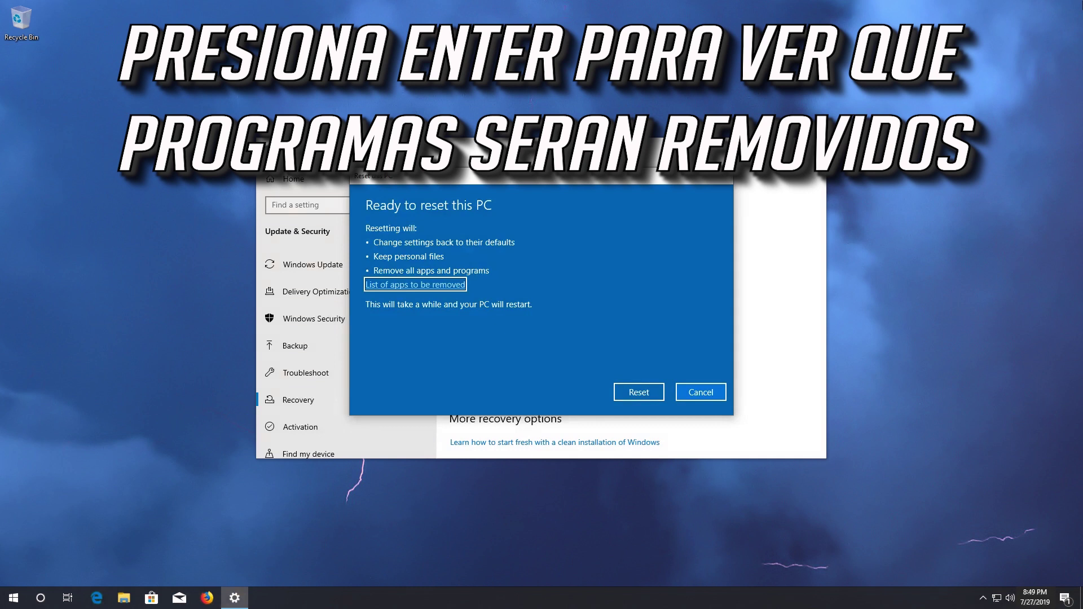
key("Return")
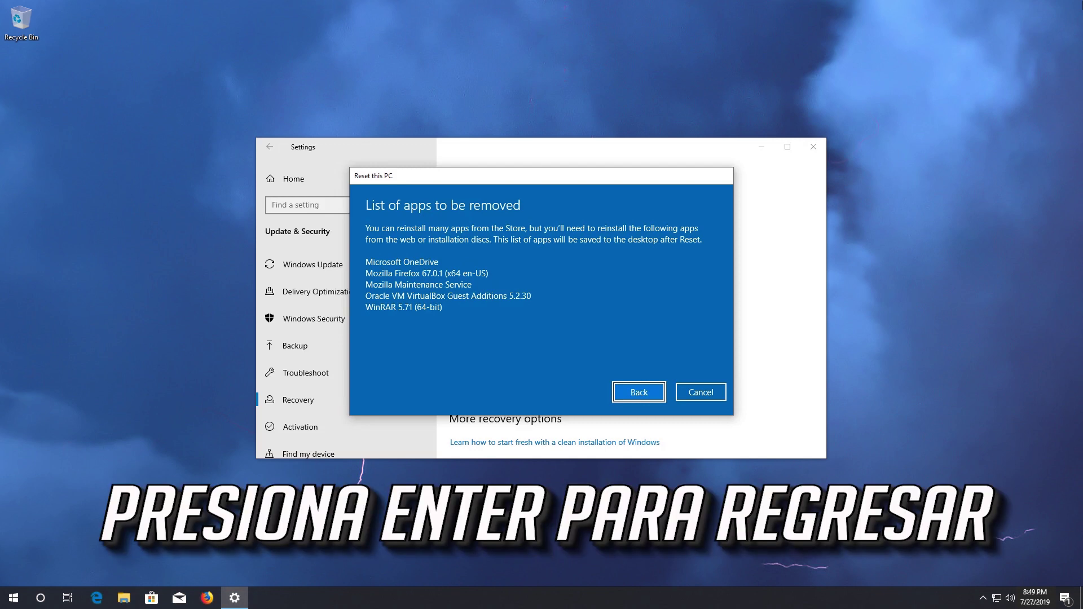
key("Return")
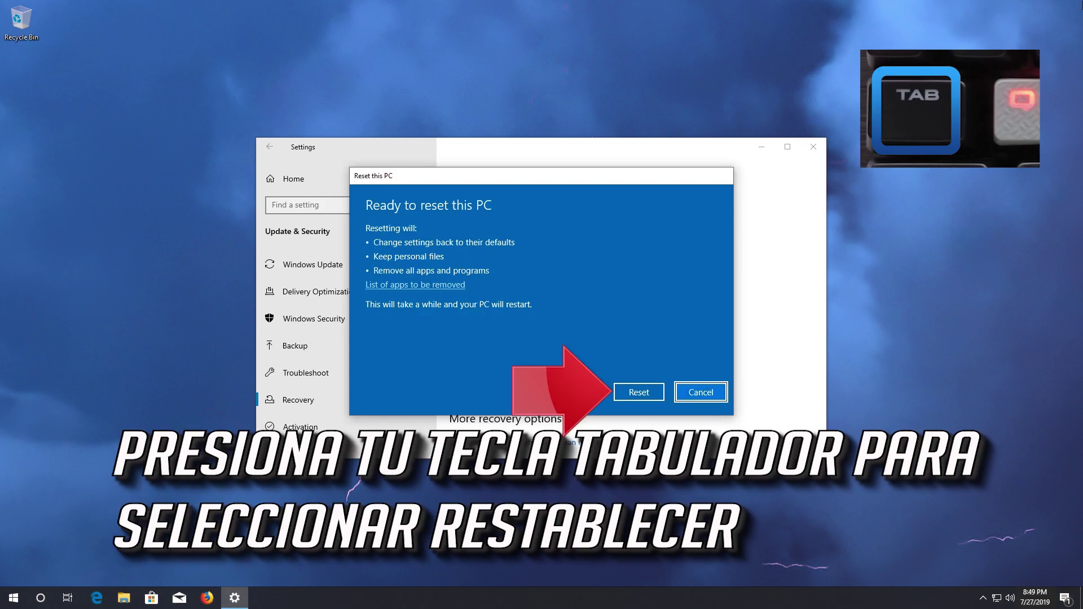
Start the PC reset from the Ready to reset this PC summary.
key("Tab")
key("Tab")
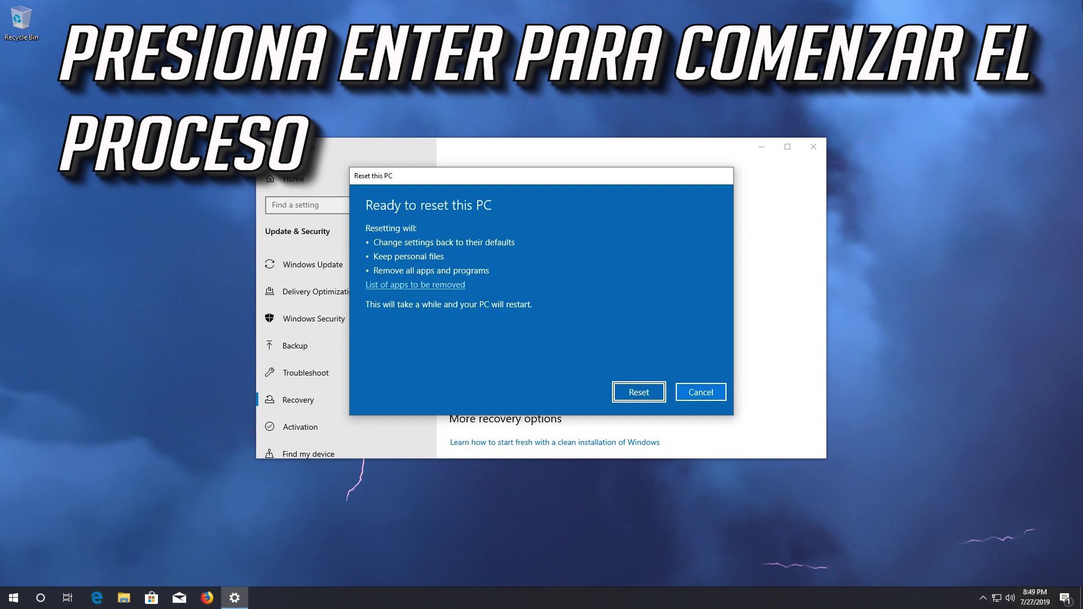
key("Return")
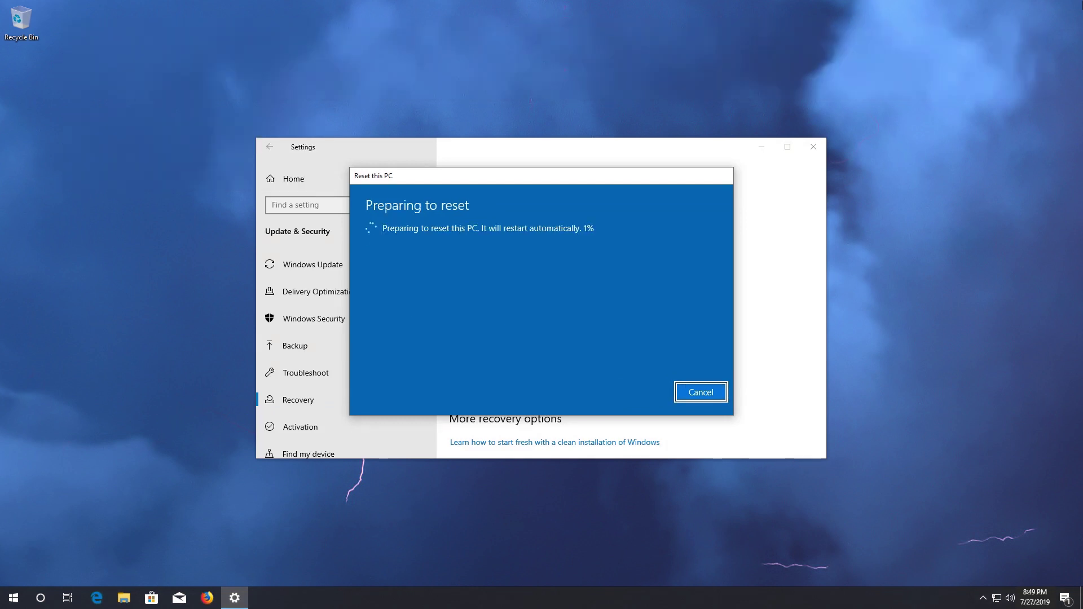